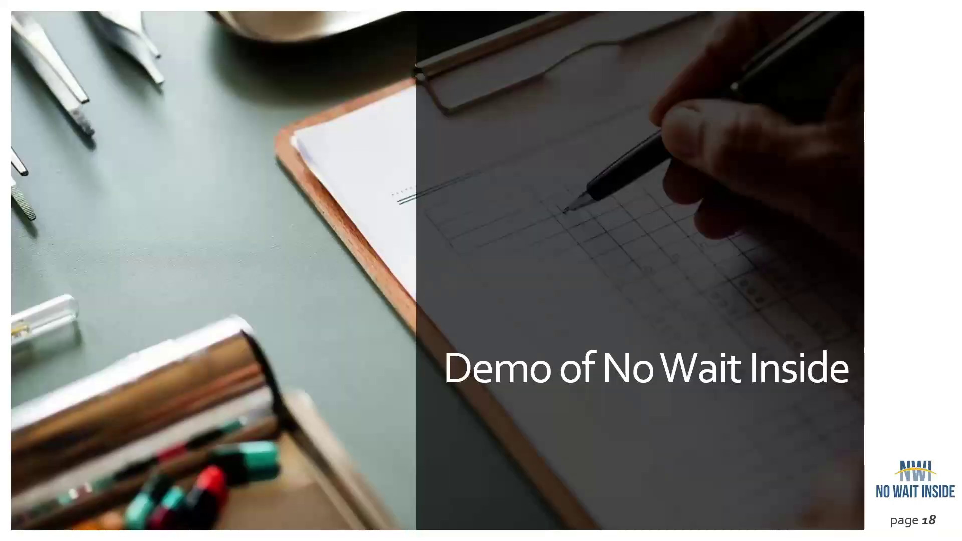
- Switch away from the 'Demo of No Wait Inside' slide with Alt+Tab
key("alt+Tab")
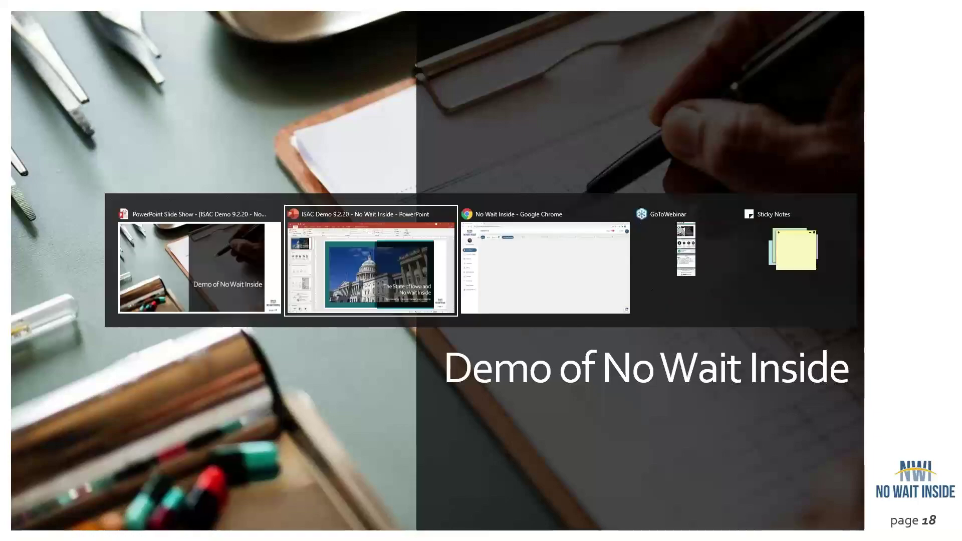
- Bring the Chrome window with the No Wait Inside dashboard to the front
key("Tab")
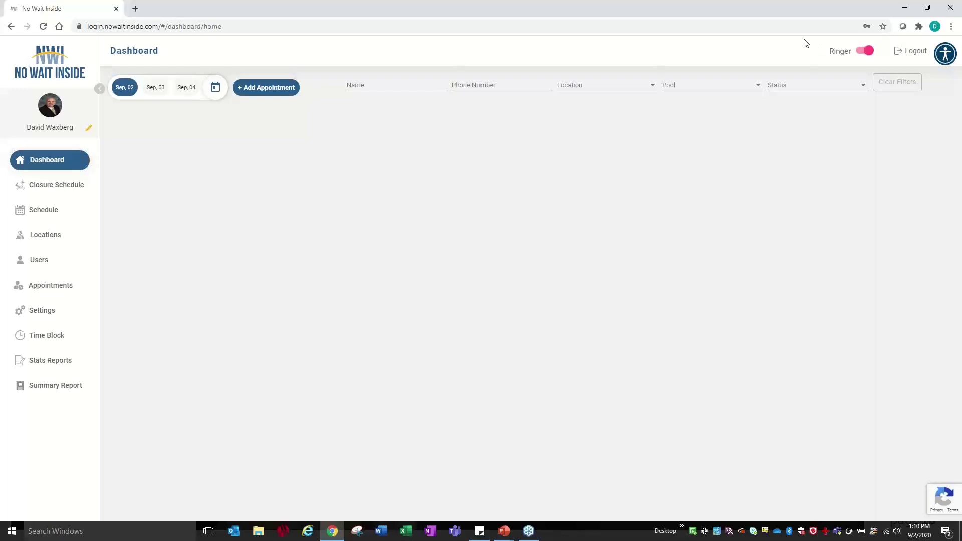
- Start a new appointment with the customer's first name, last name and mobile number
left_click(262, 87)
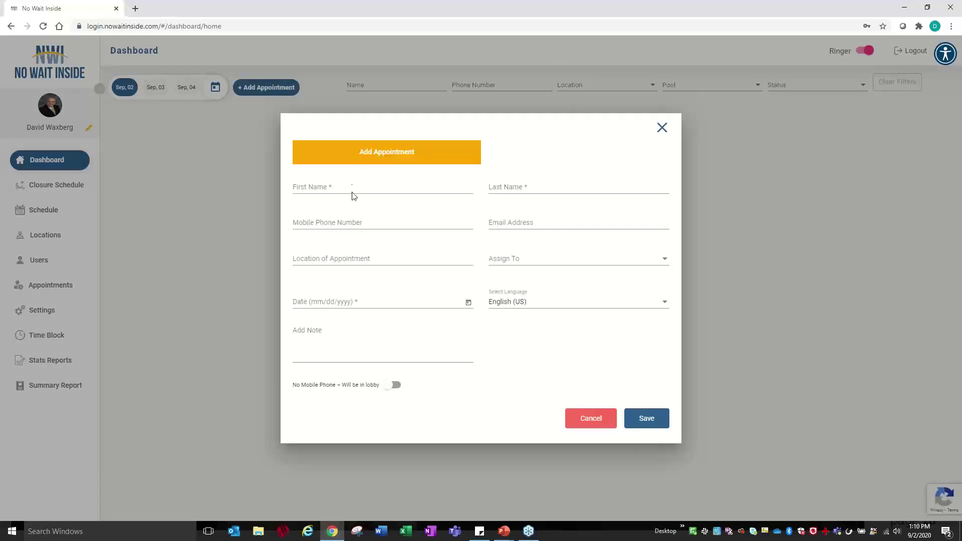
left_click(425, 187)
key("Tab")
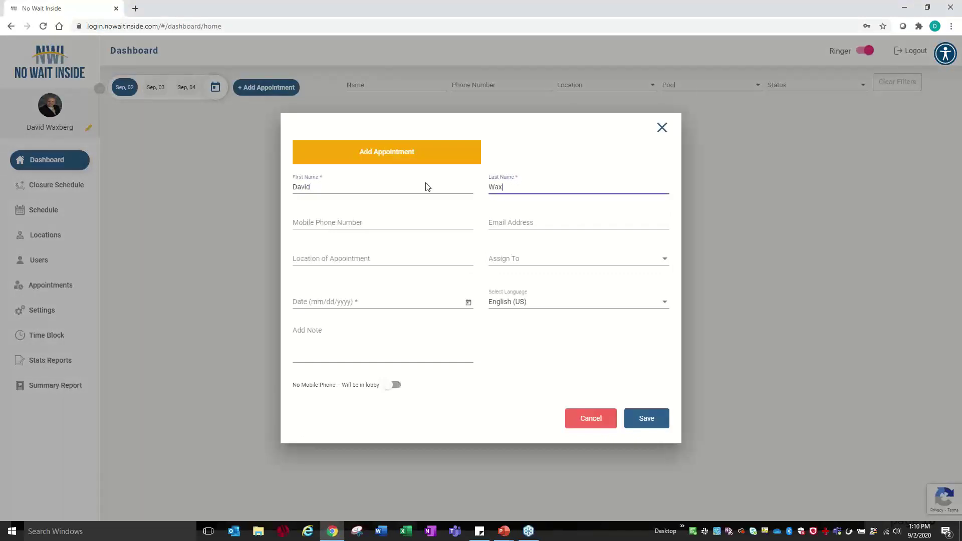
key("Tab")
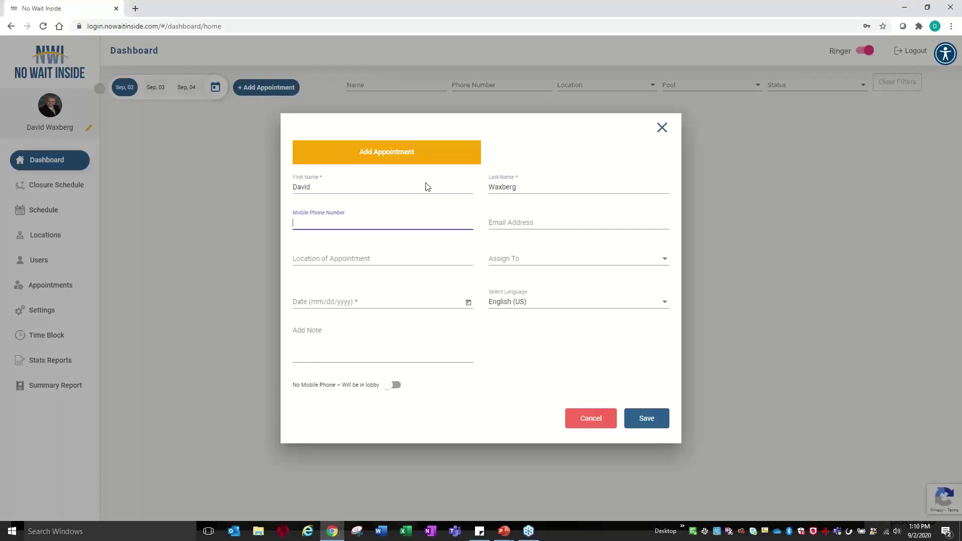
- Set the appointment location to Plymouth DMV and assign it to Driver's Road Test
key("Tab")
key("Tab")
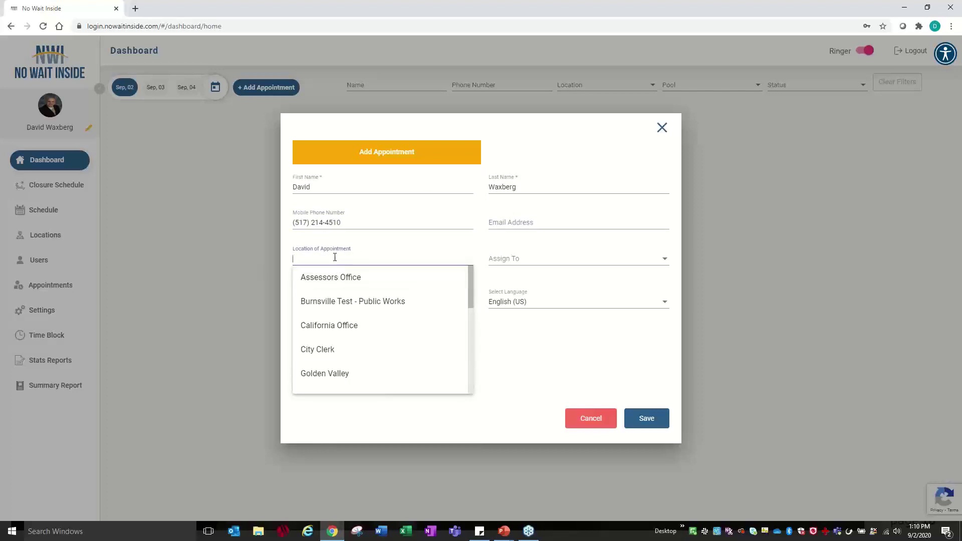
scroll(338, 338, "down", 2)
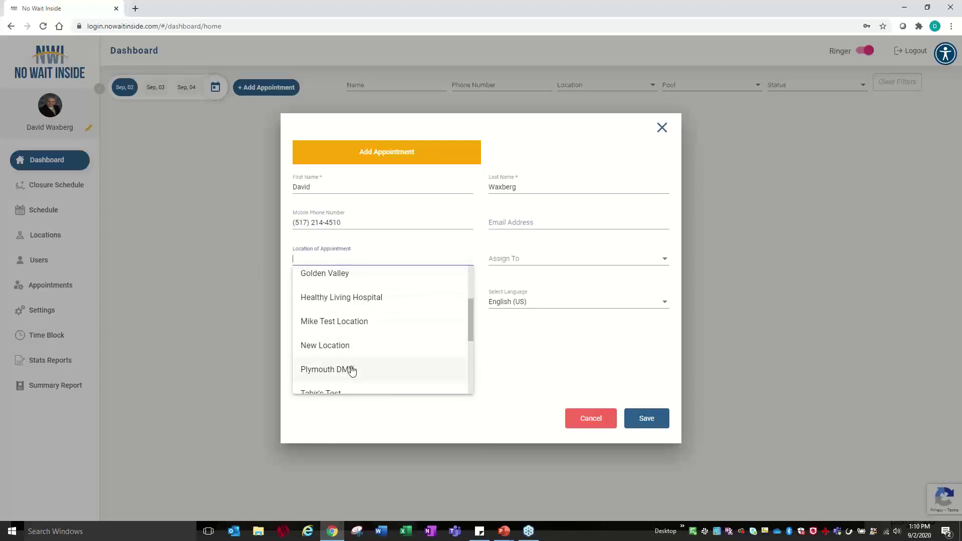
left_click(351, 369)
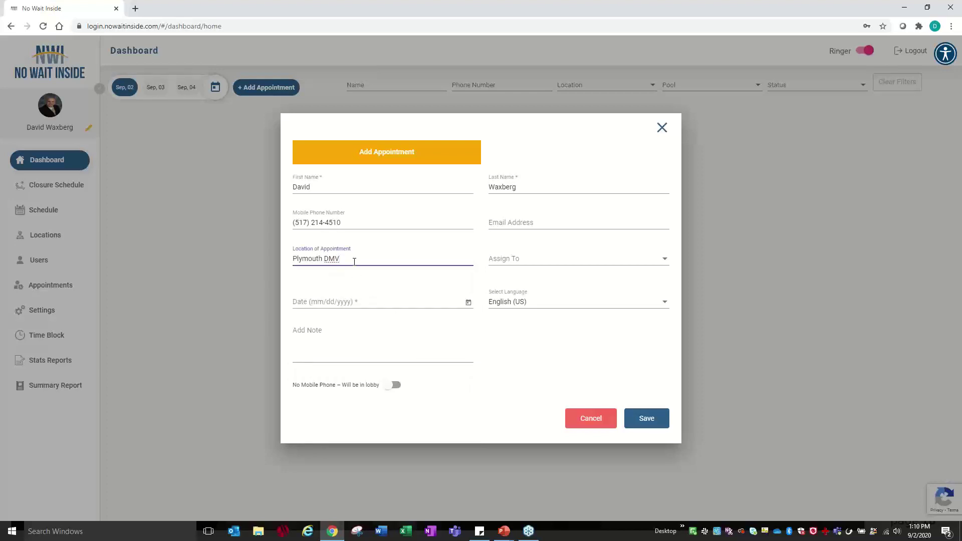
left_click(534, 260)
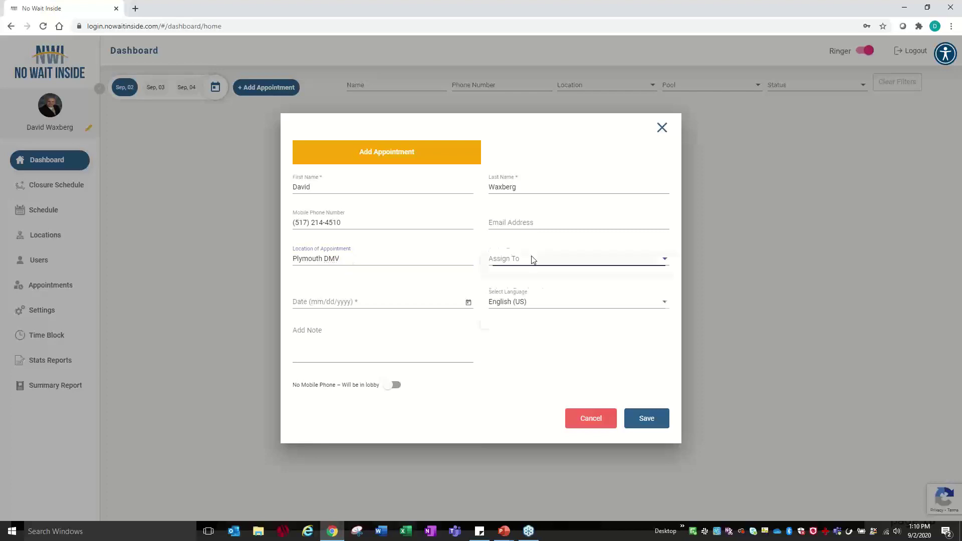
left_click(533, 295)
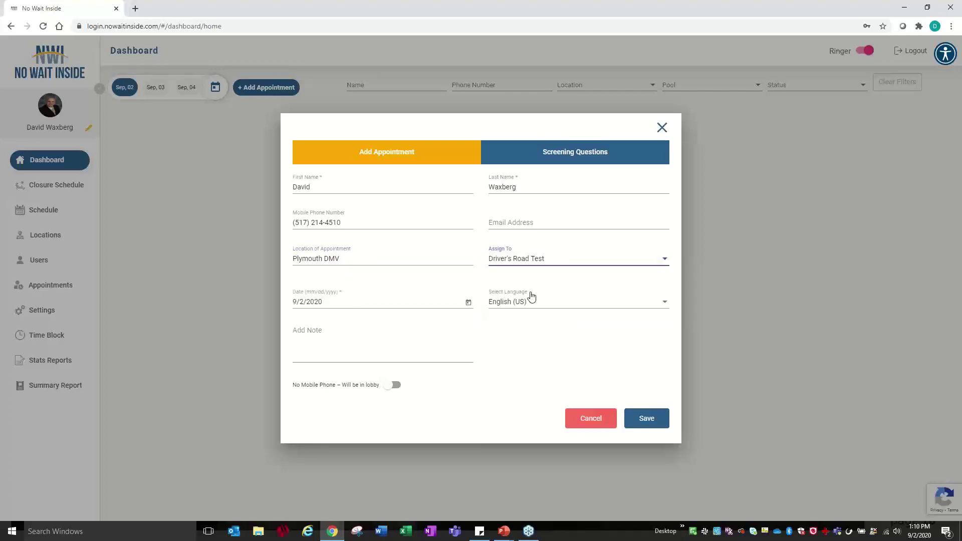
- Keep the appointment date on September 2, 2020 and pick the 01:30 PM time slot
left_click(469, 289)
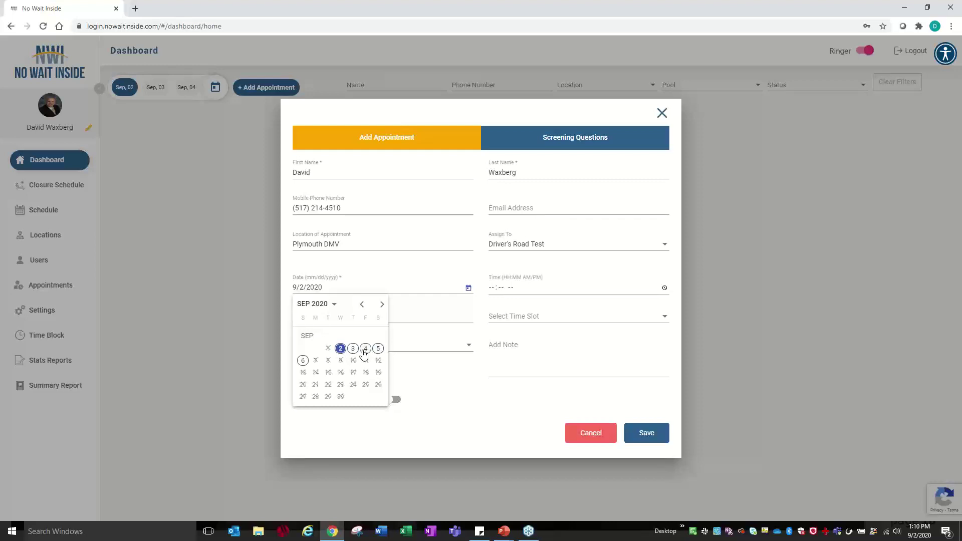
left_click(382, 304)
left_click(382, 304)
left_click(382, 305)
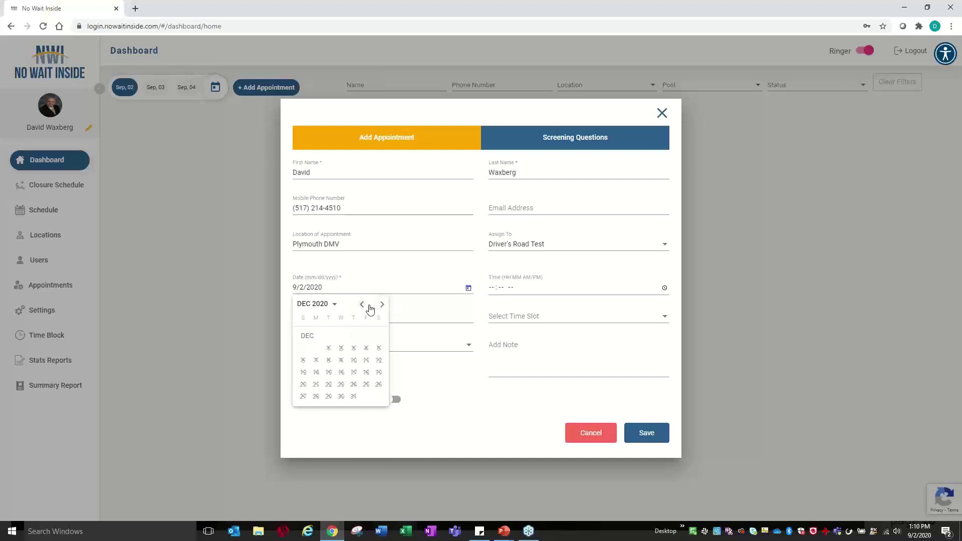
left_click(362, 305)
left_click(362, 304)
left_click(362, 304)
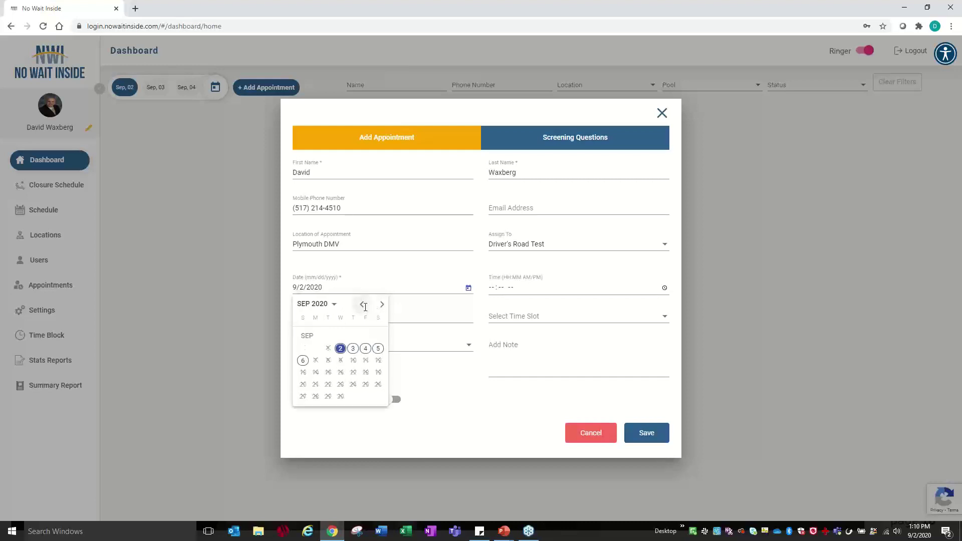
left_click(340, 349)
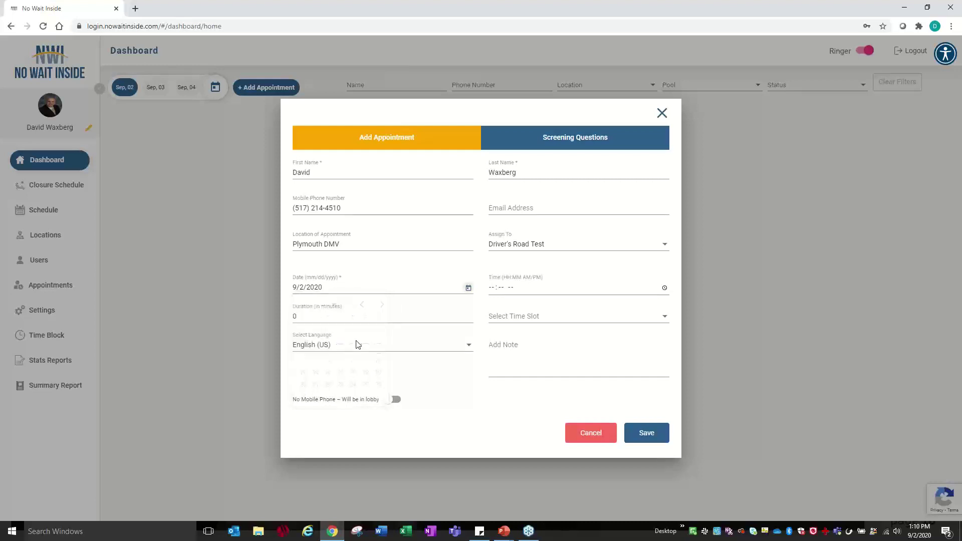
left_click(525, 321)
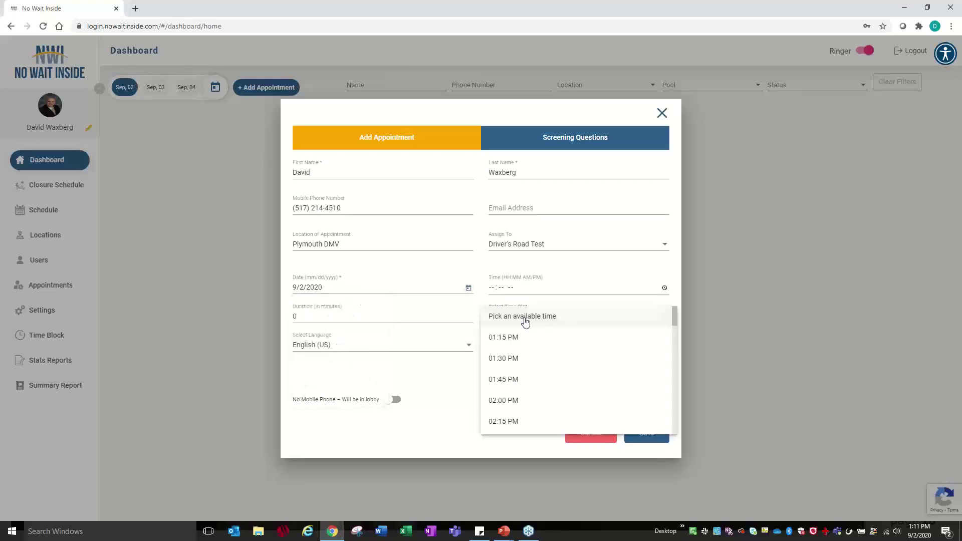
left_click(519, 360)
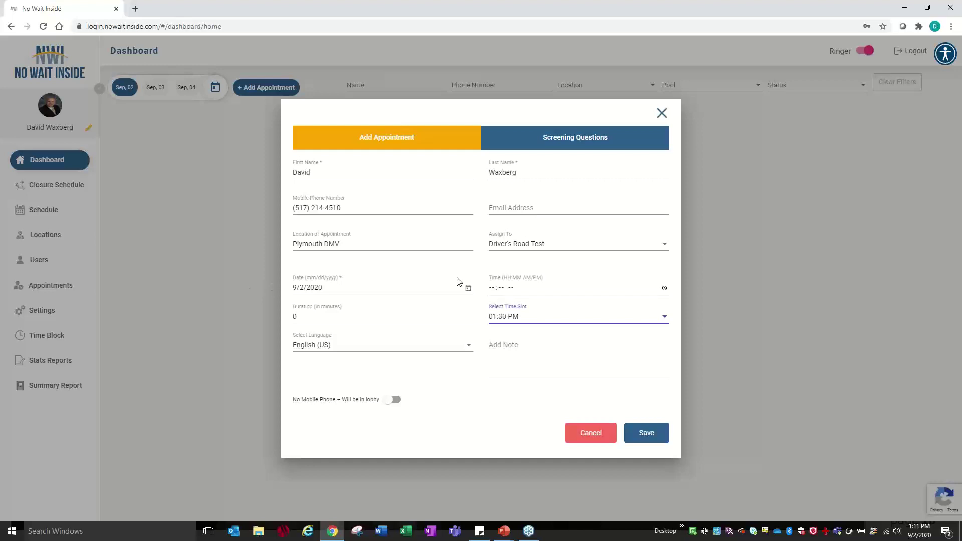
- Add an appointment note stating the customer has all his proper paperwork
left_click(505, 349)
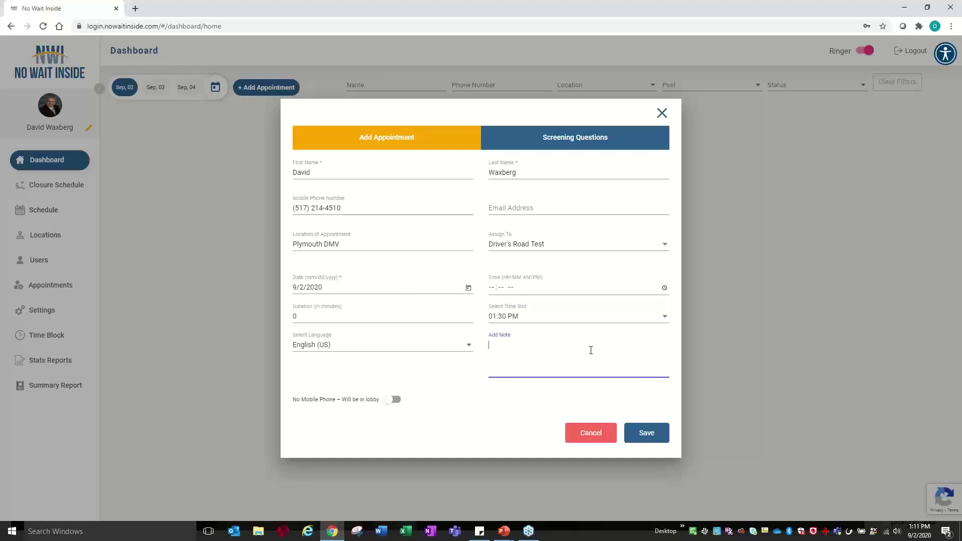
type("David ha al")
type("s all his proper pa")
type("perwork.")
- Answer screening No, Yes, 'I need to dispute my land value.', Yes, then save
left_click(564, 144)
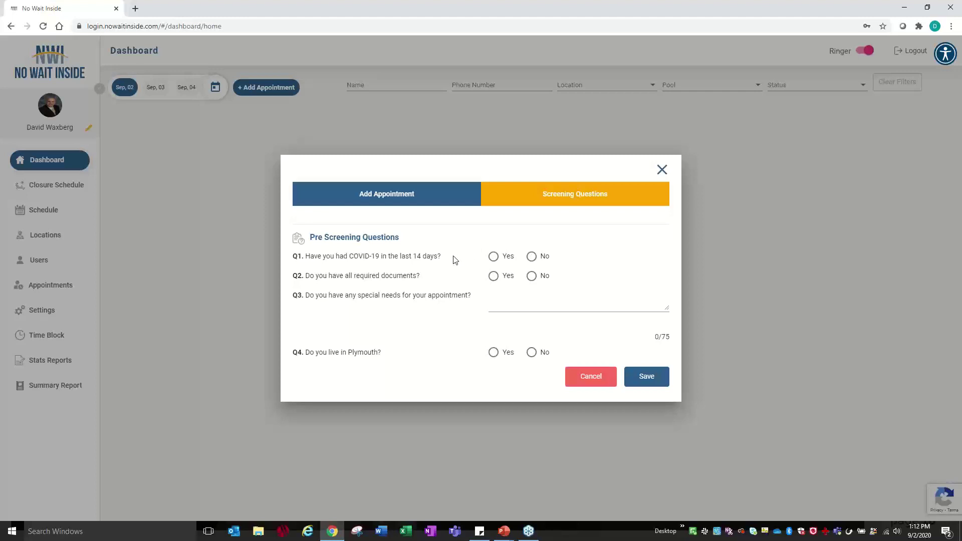
left_click(494, 258)
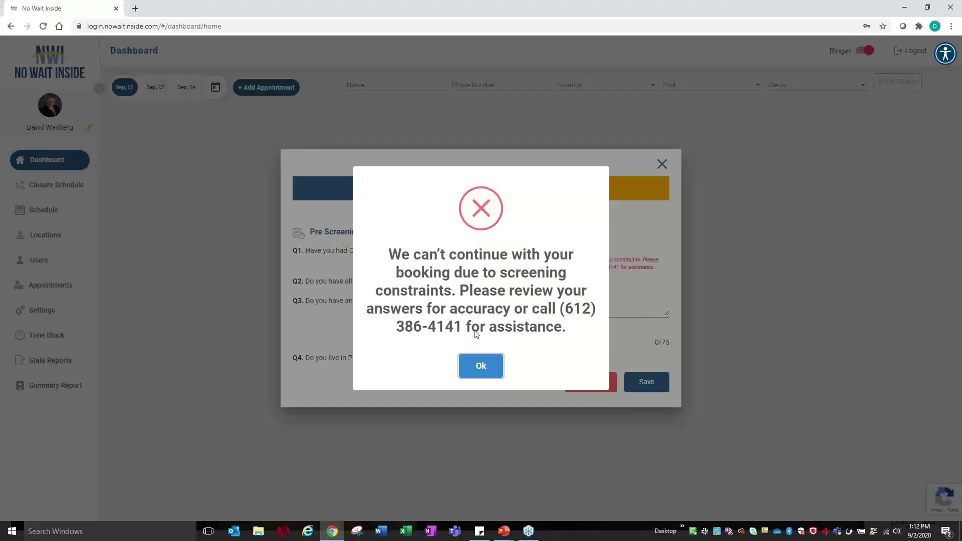
left_click(481, 367)
key("Right")
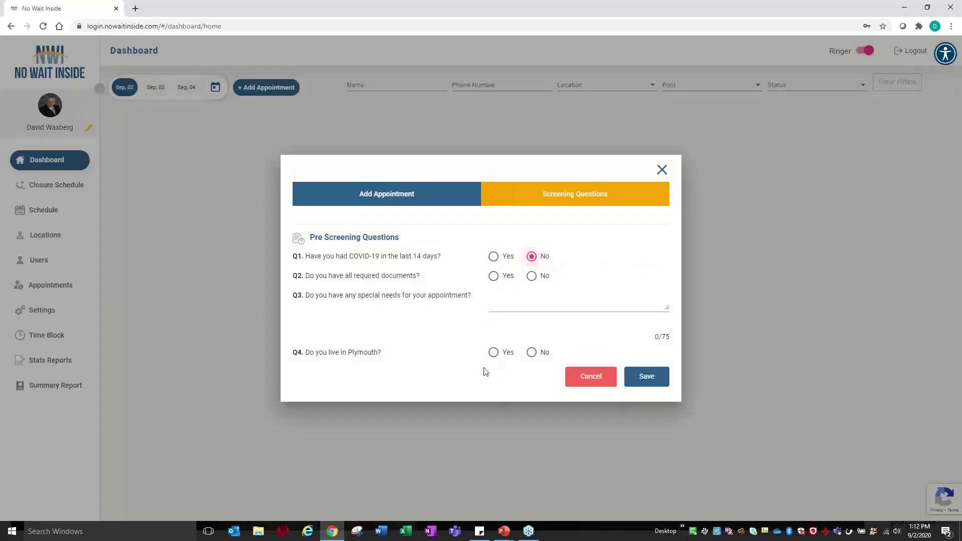
left_click(494, 277)
left_click(500, 298)
type("I need to ")
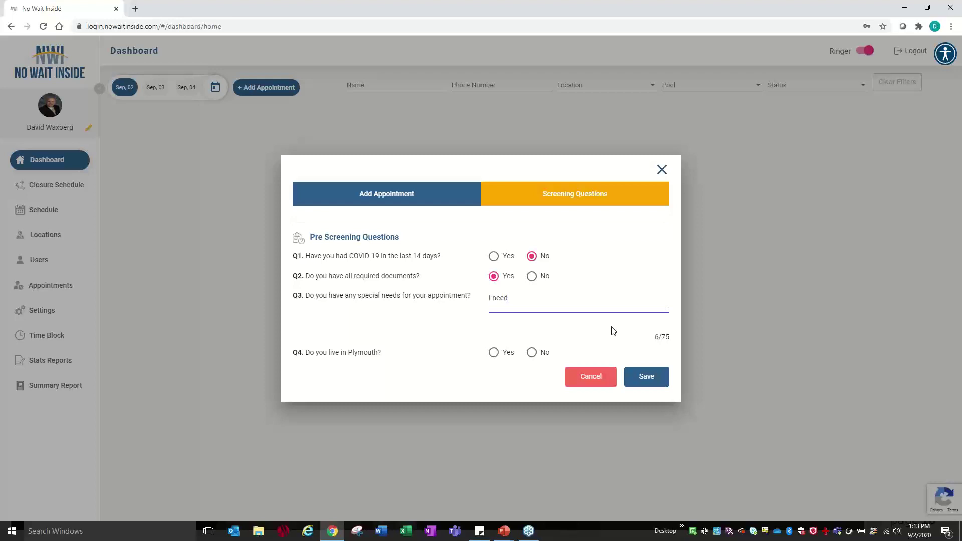
type("dispute my land value.")
left_click(494, 352)
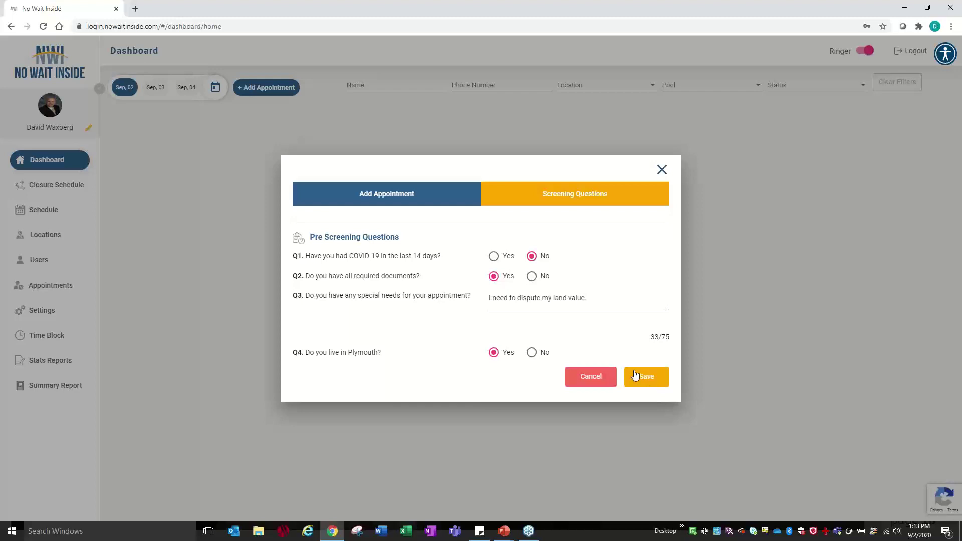
left_click(647, 380)
left_click(639, 376)
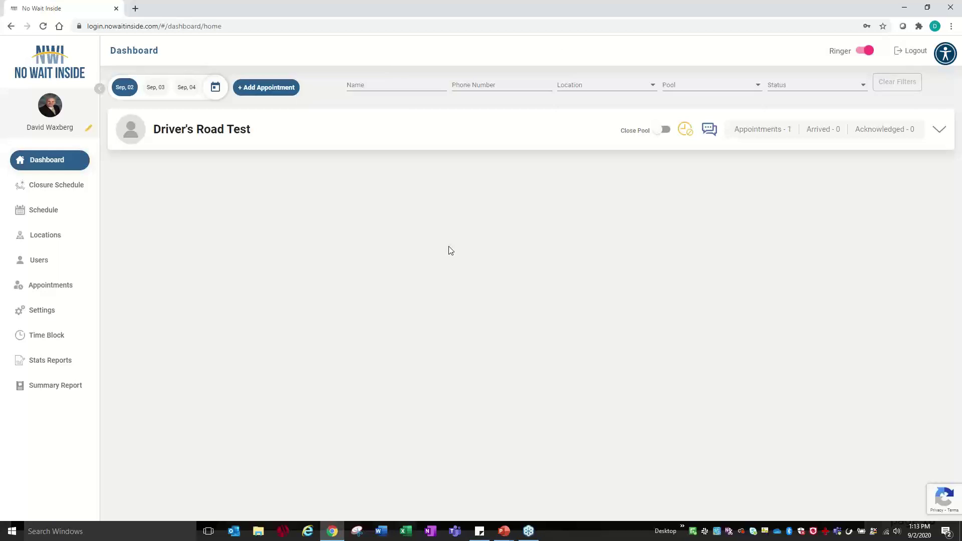
- Expand the Driver's Road Test pool to reveal the 01:30 pm appointment card
left_click(388, 132)
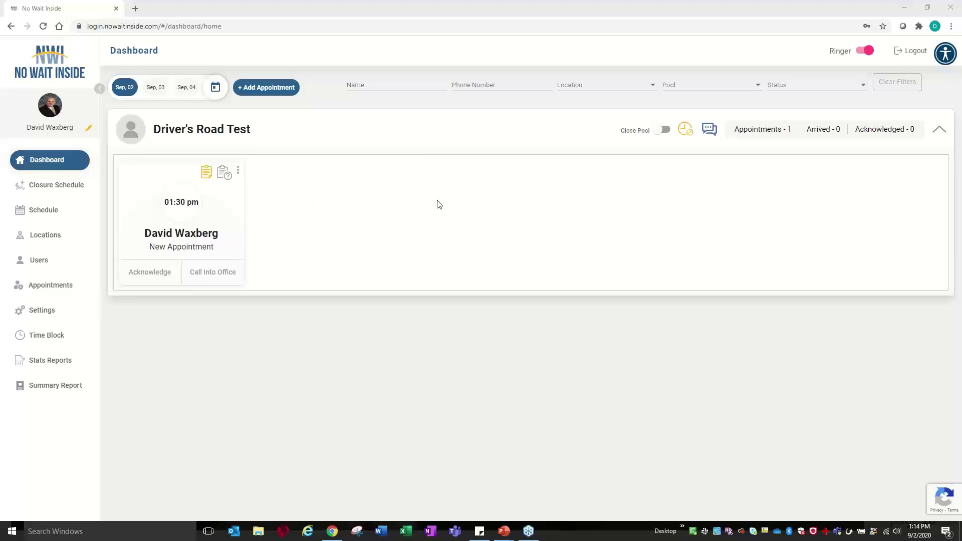
- Resend the arrival link for the 01:30 pm appointment and mute the site's browser tab
right_click(36, 8)
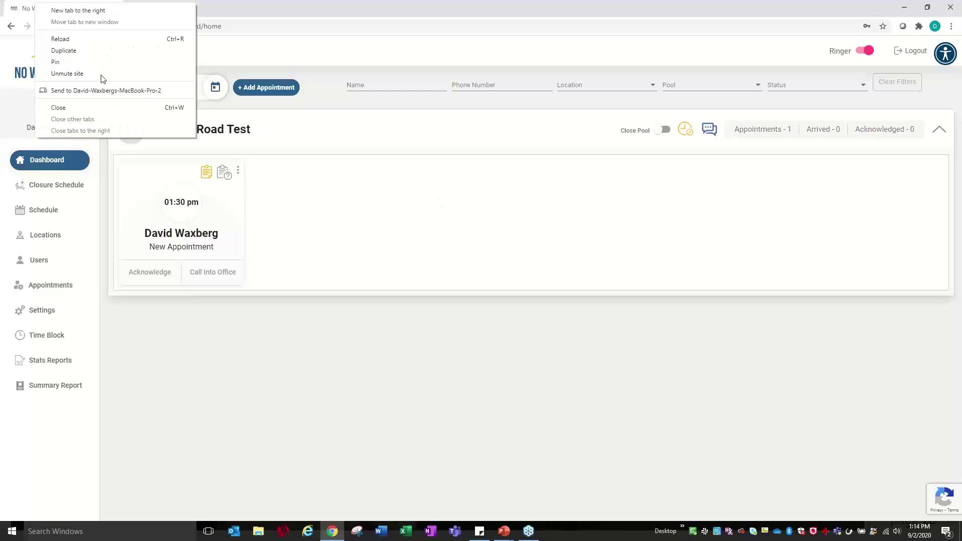
left_click(102, 76)
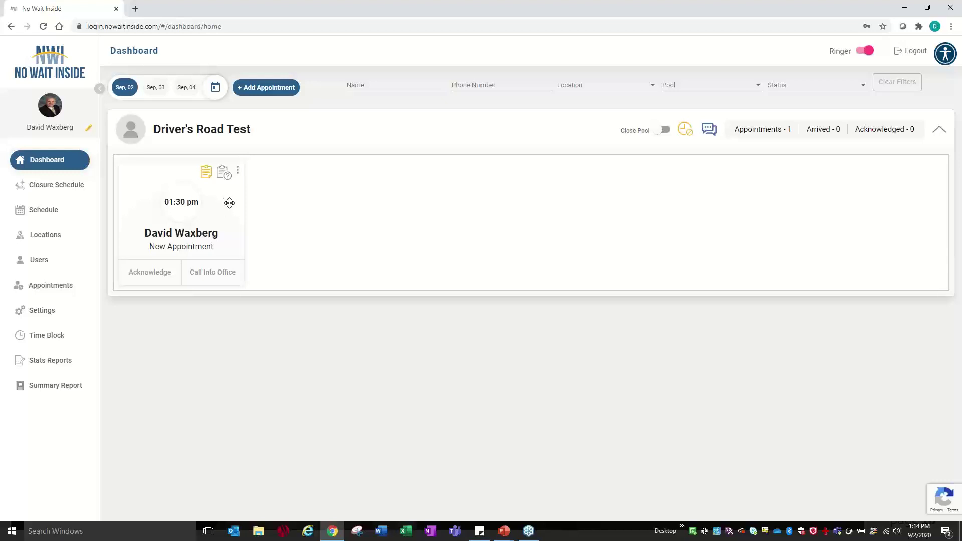
left_click(238, 170)
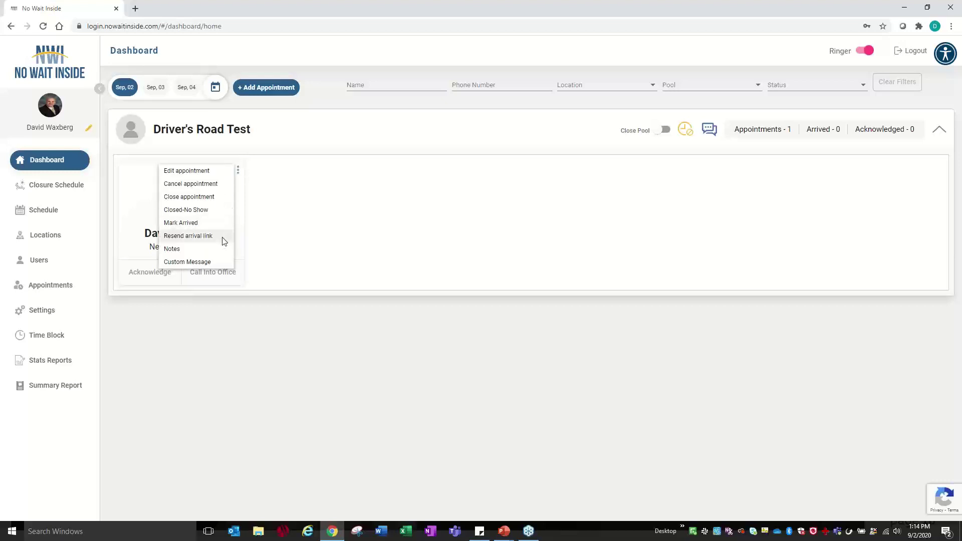
left_click(228, 236)
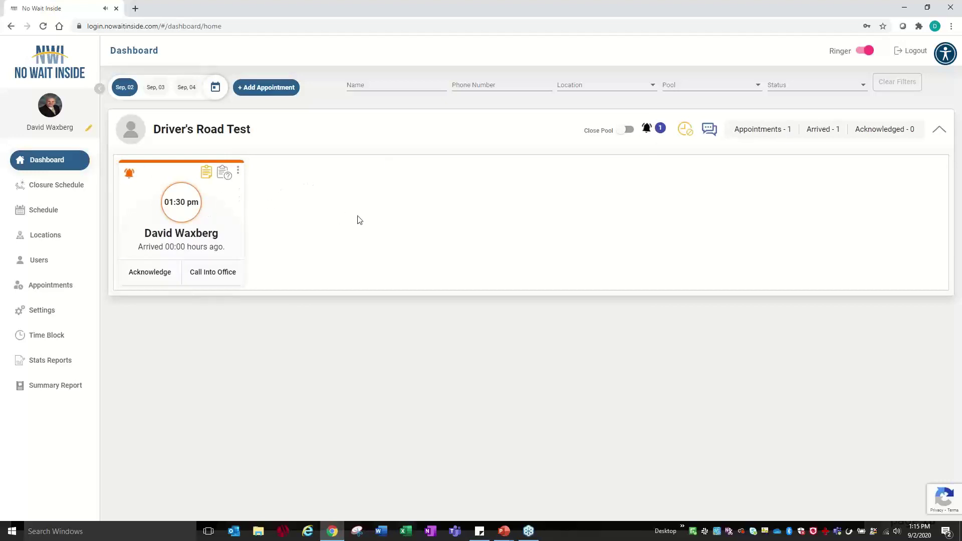
right_click(80, 11)
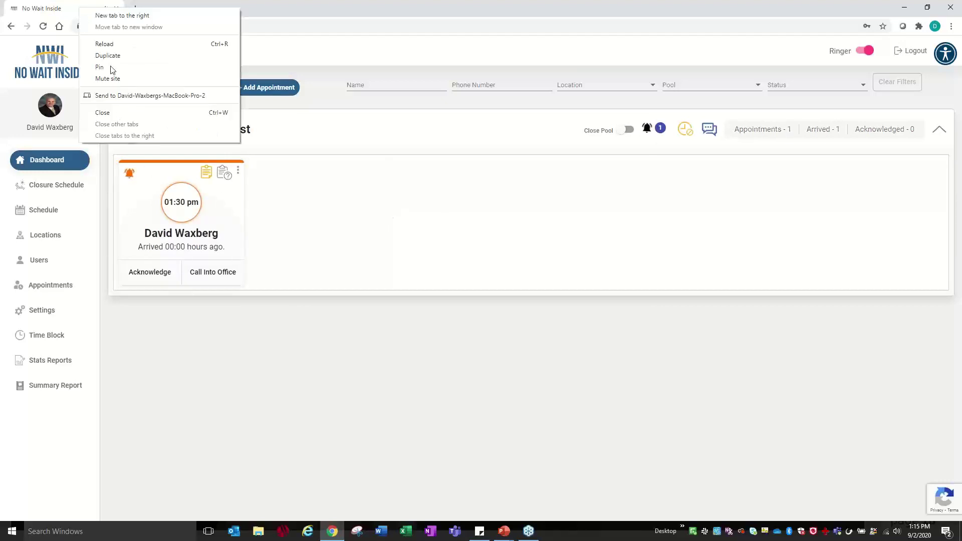
left_click(116, 78)
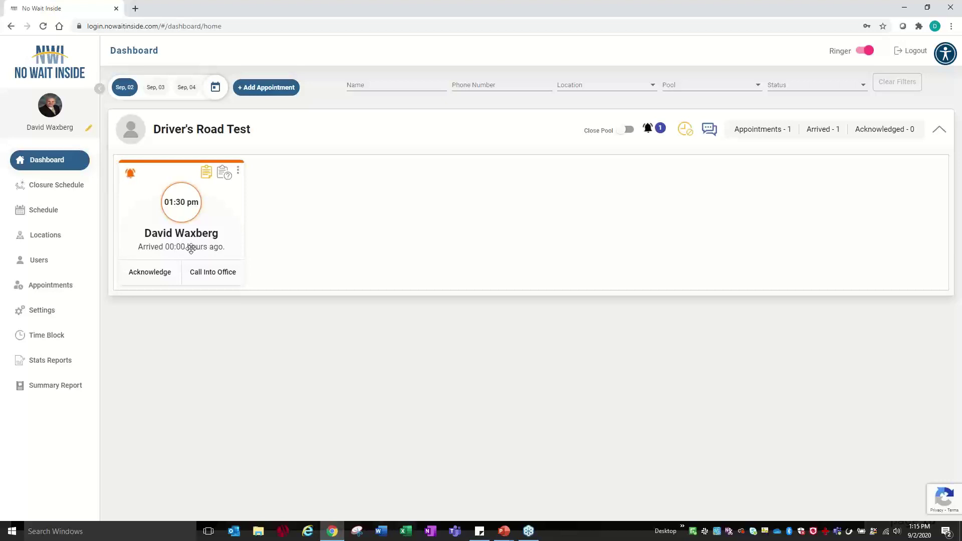
- Acknowledge the 01:30 pm Driver's Road Test card, then mark it Call Into Office
left_click(149, 274)
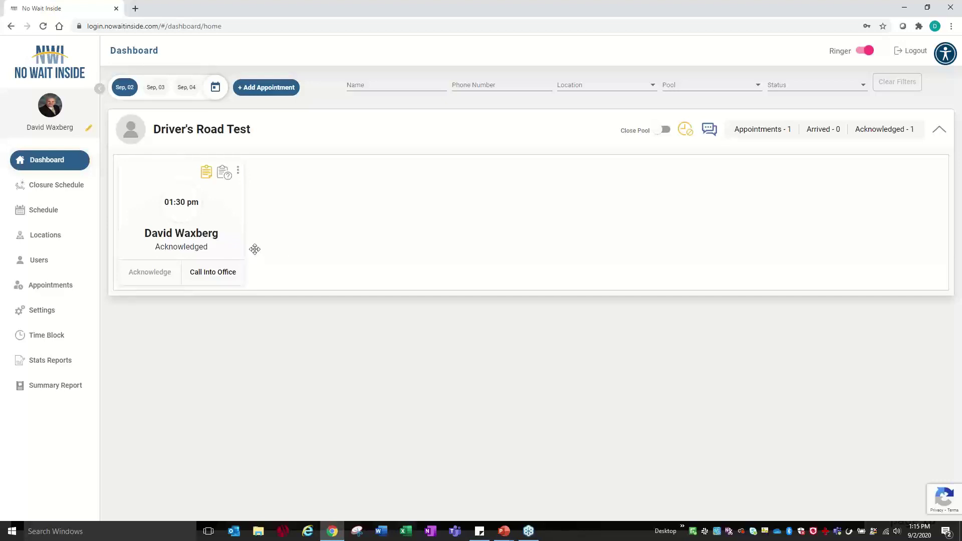
left_click(216, 273)
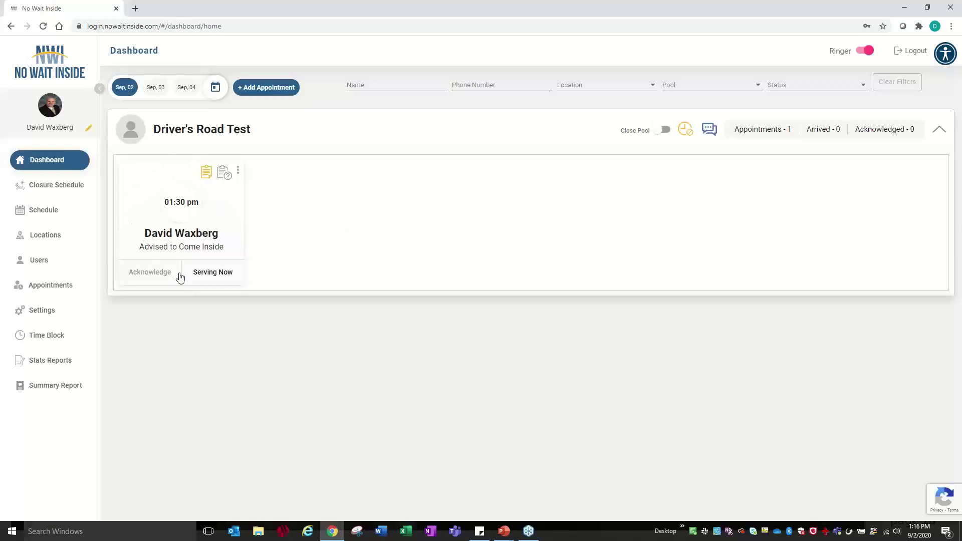
left_click(206, 174)
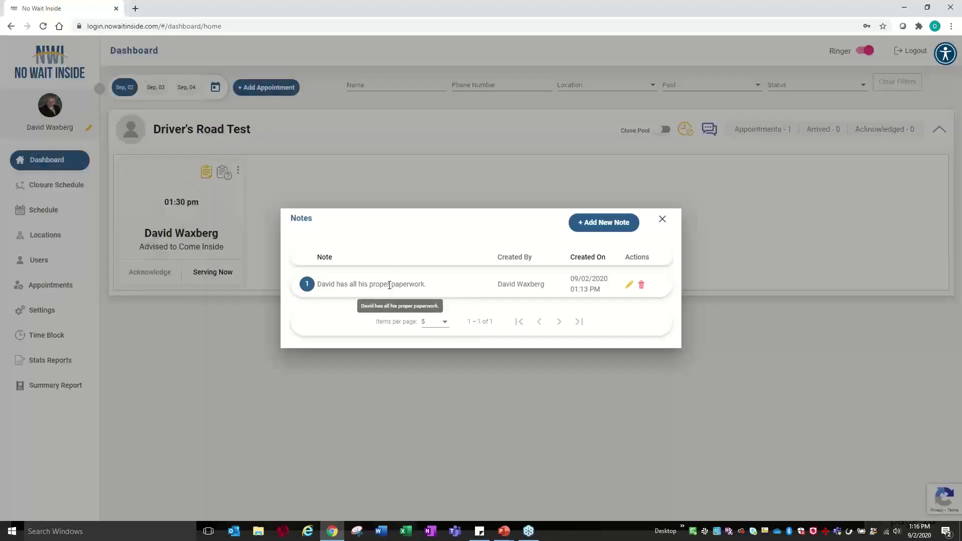
left_click(662, 219)
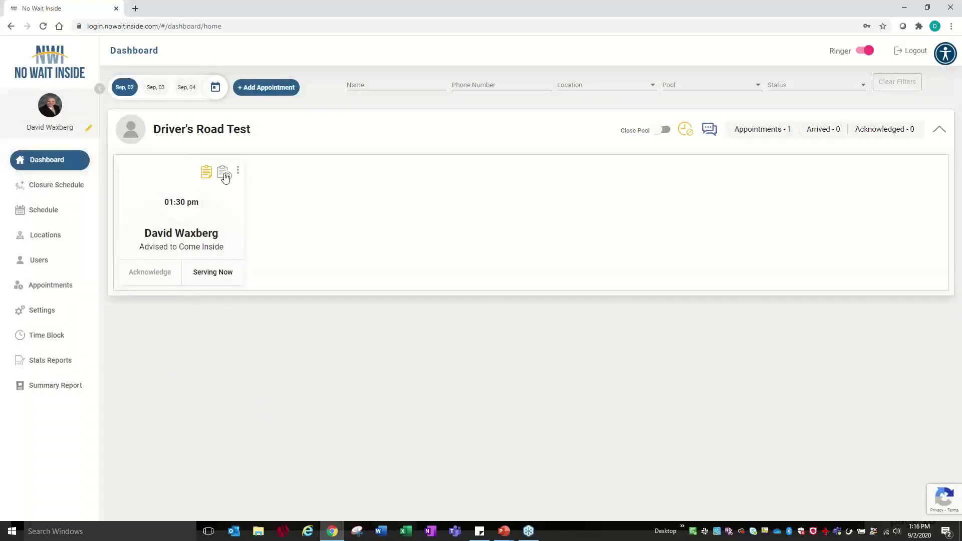
left_click(225, 176)
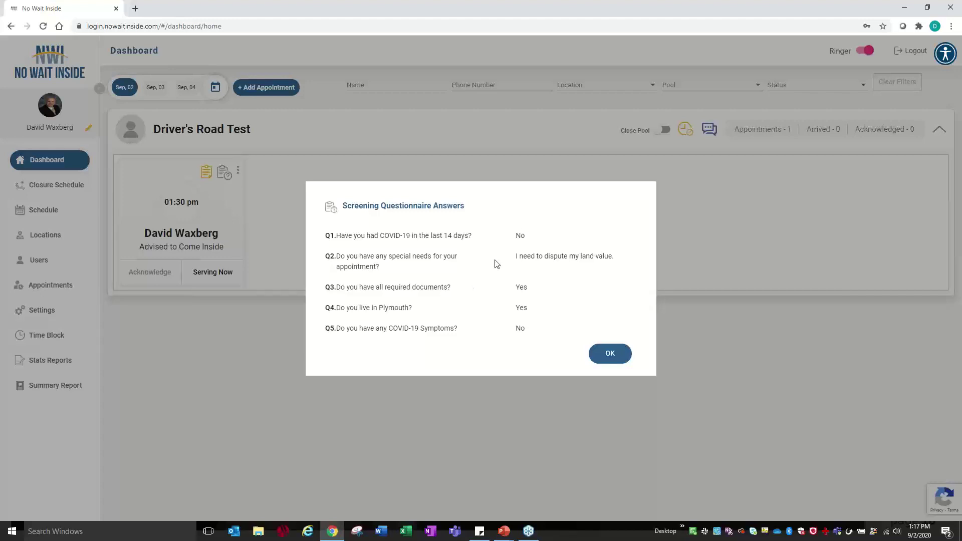
left_click_drag(517, 258, 616, 258)
left_click(615, 262)
left_click(612, 370)
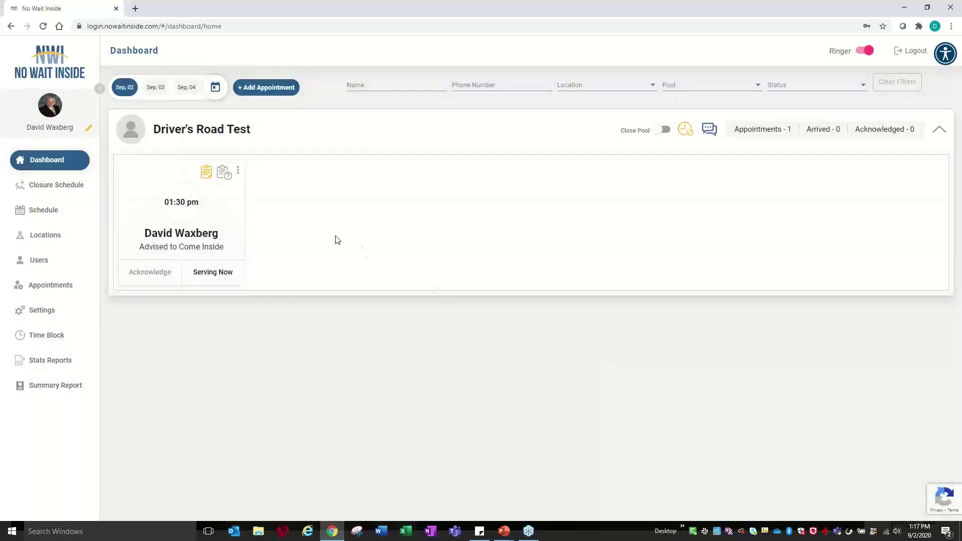
- Open the appointment's edit form and keep its assignment as Driver's Road Test
left_click(238, 170)
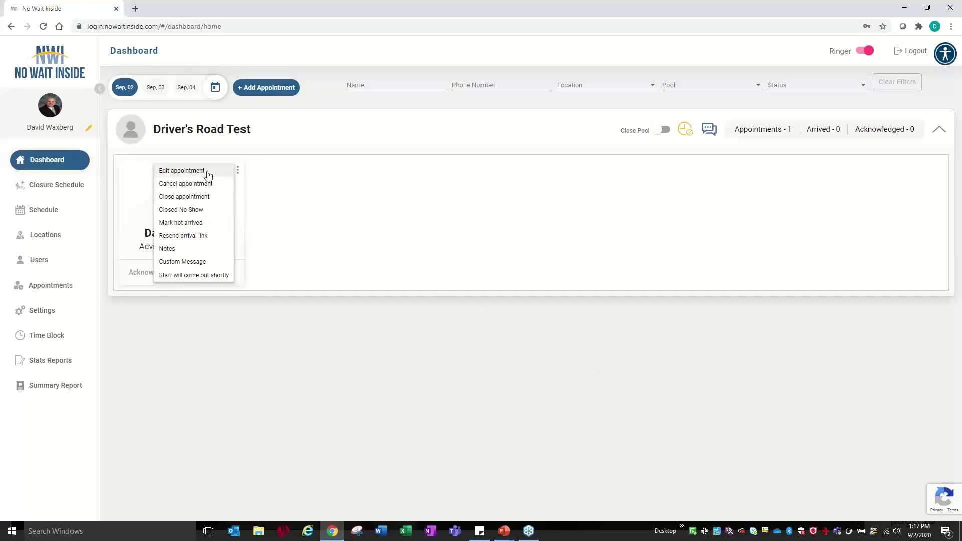
left_click(181, 171)
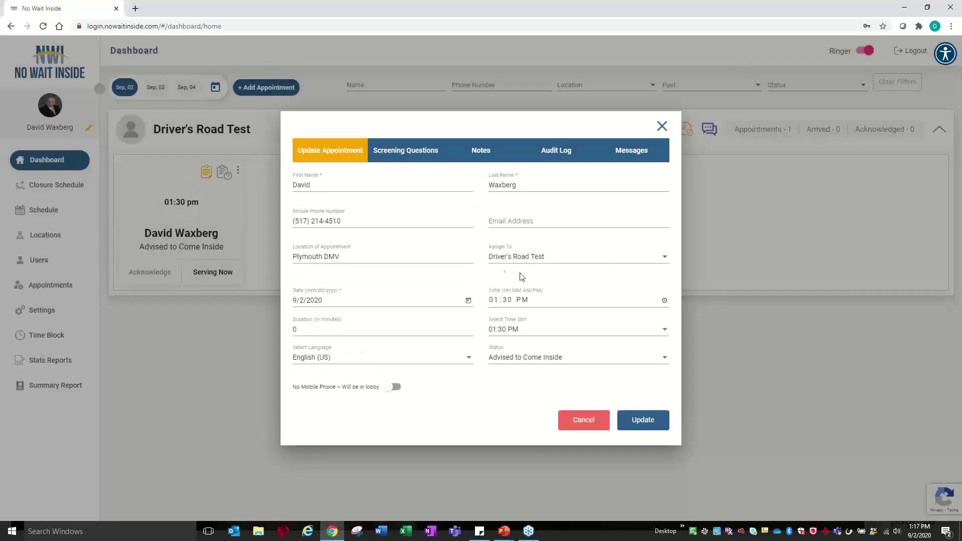
left_click(514, 257)
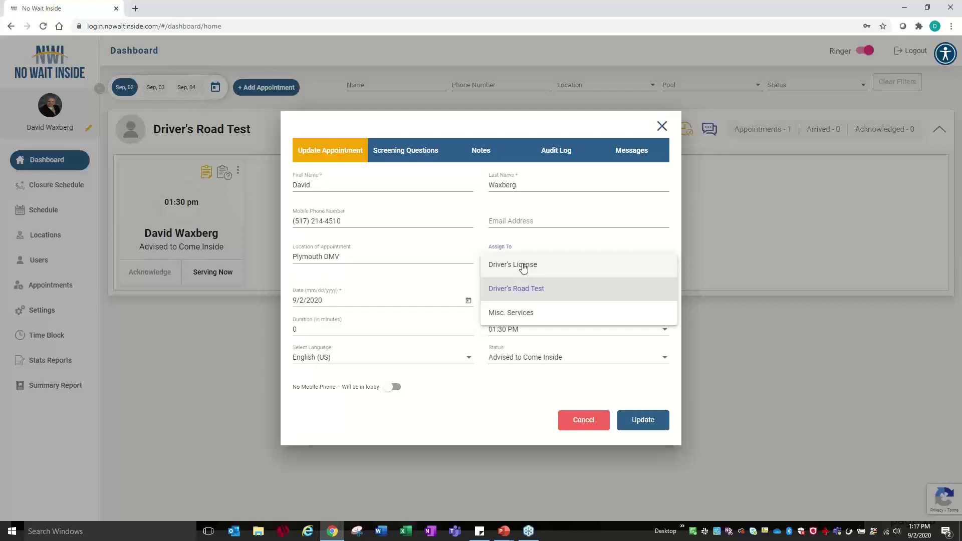
left_click(449, 176)
- Review its screening answers, notes, audit log and sent messages, then reopen the card's actions
left_click(427, 154)
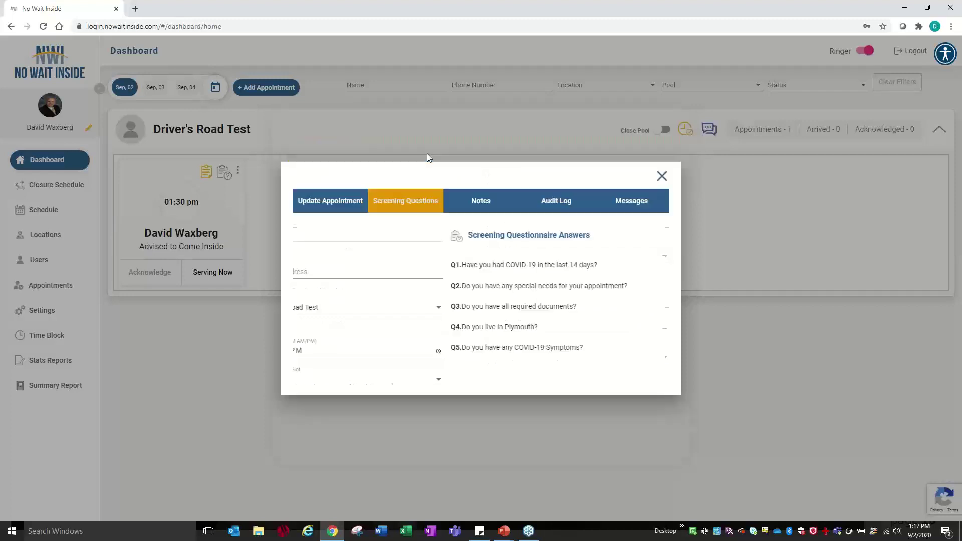
left_click(461, 201)
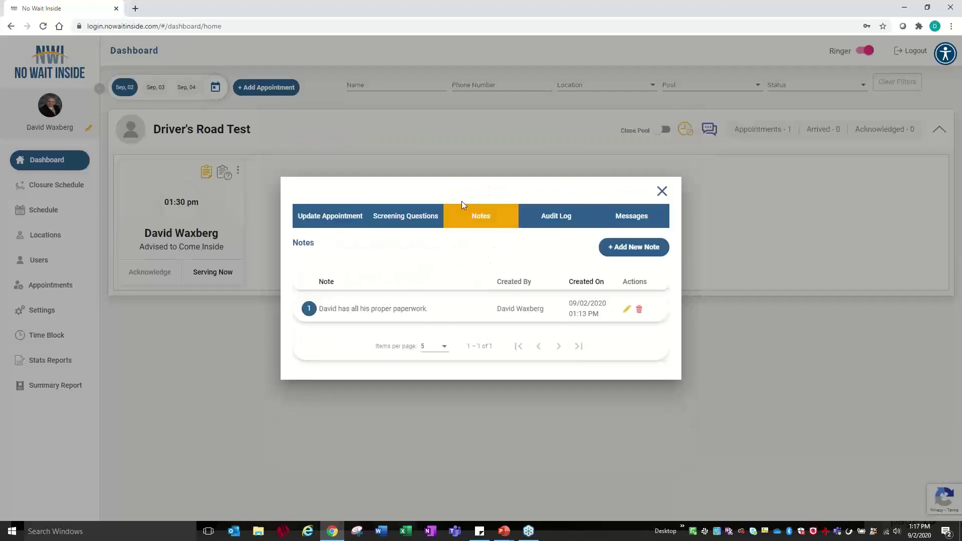
left_click(542, 216)
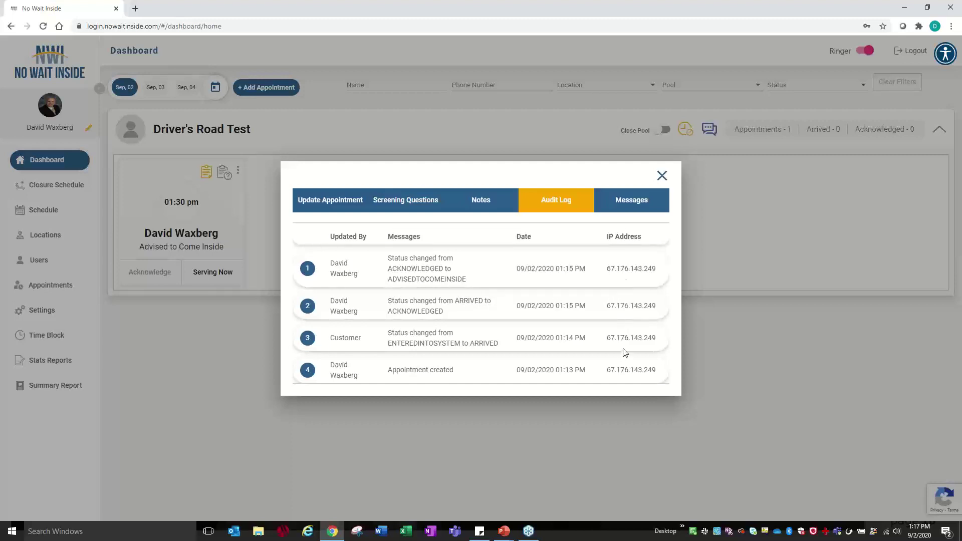
left_click(628, 203)
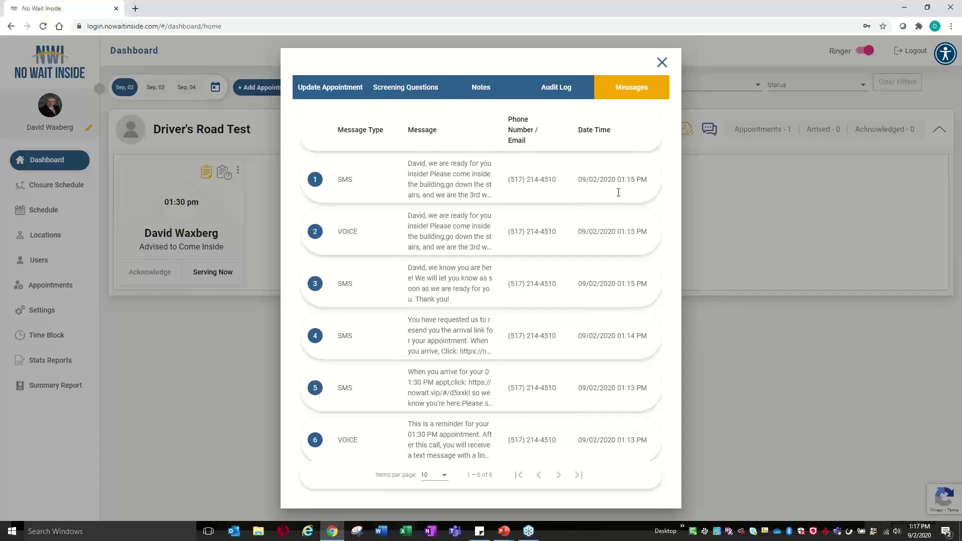
left_click(661, 63)
left_click(238, 170)
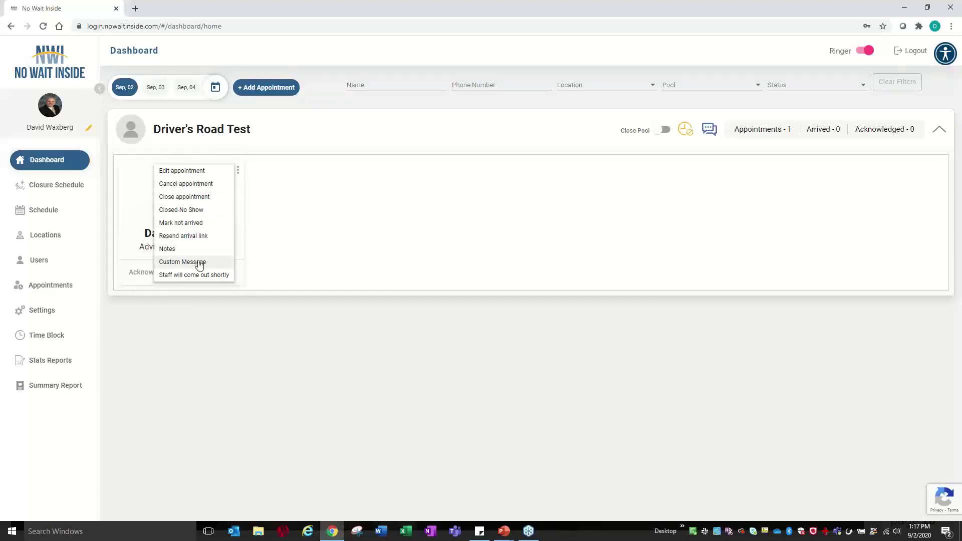
- Close the Driver's Road Test pool for today, then reopen it, confirming each change
left_click(300, 223)
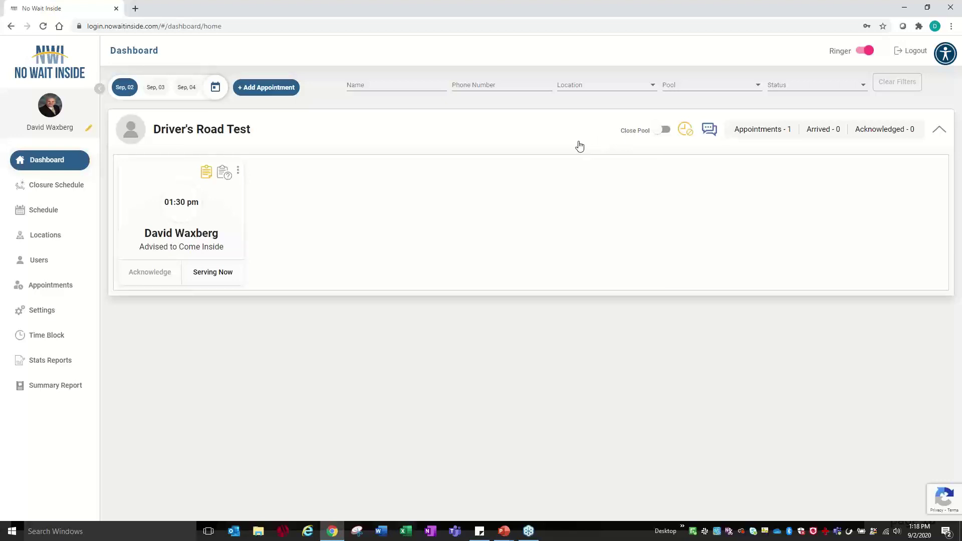
left_click(663, 132)
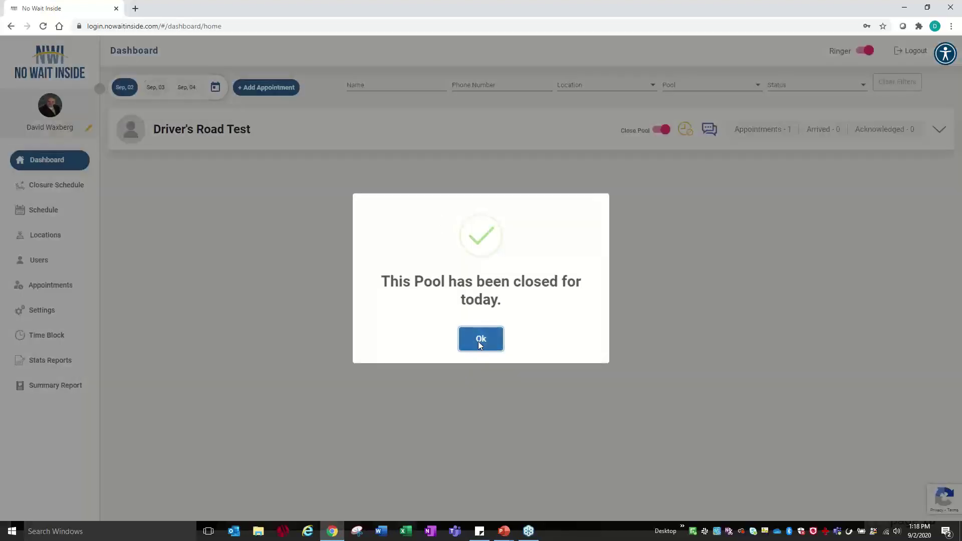
left_click(479, 340)
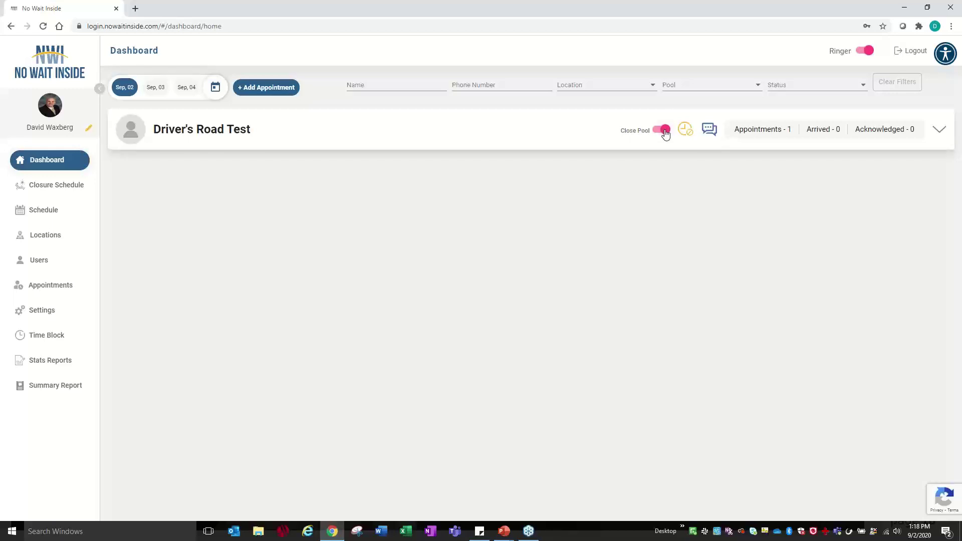
left_click(663, 130)
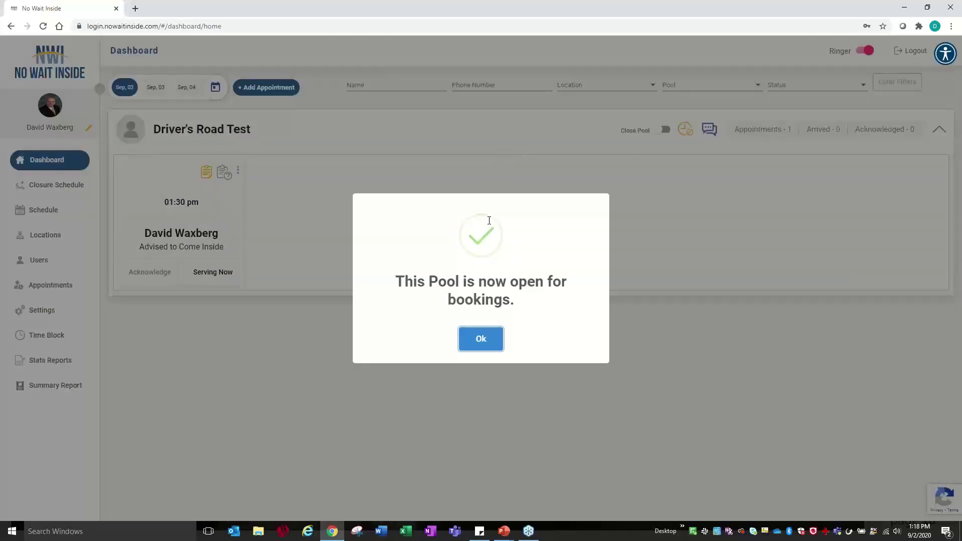
left_click(487, 344)
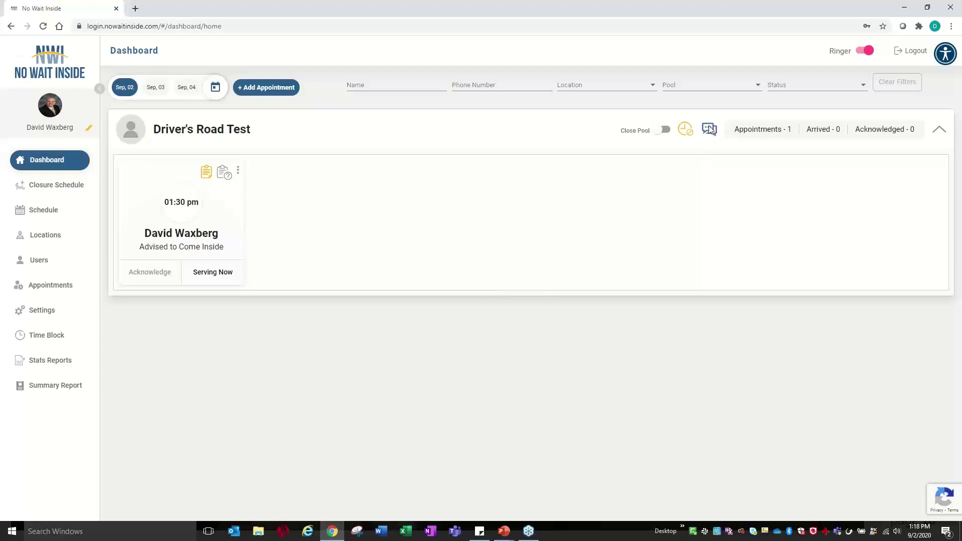
left_click(710, 130)
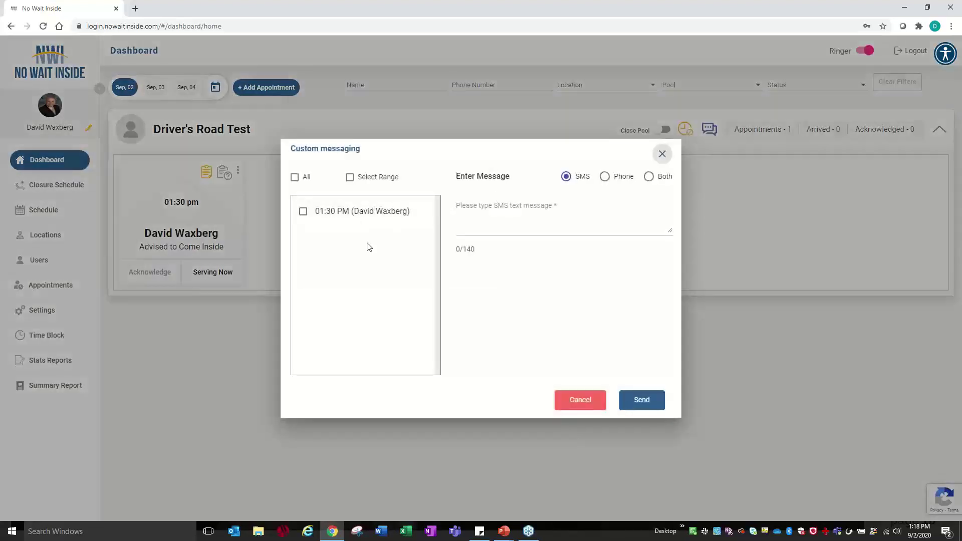
left_click(303, 212)
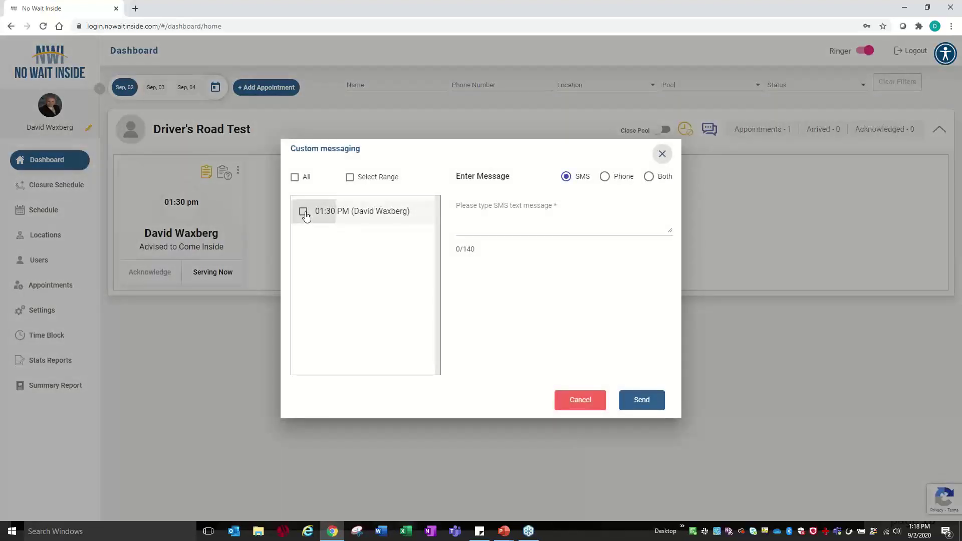
left_click(488, 207)
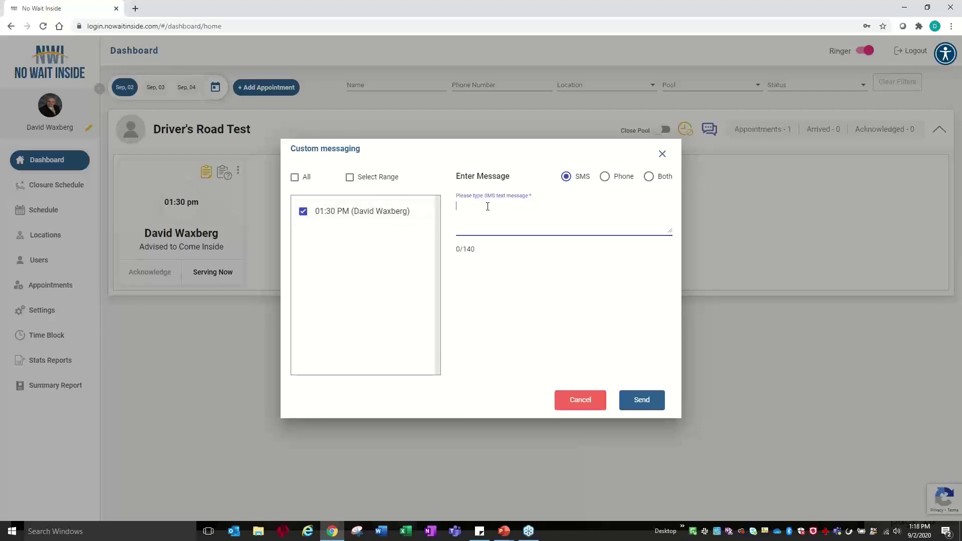
type("We are running late. Please be patient.")
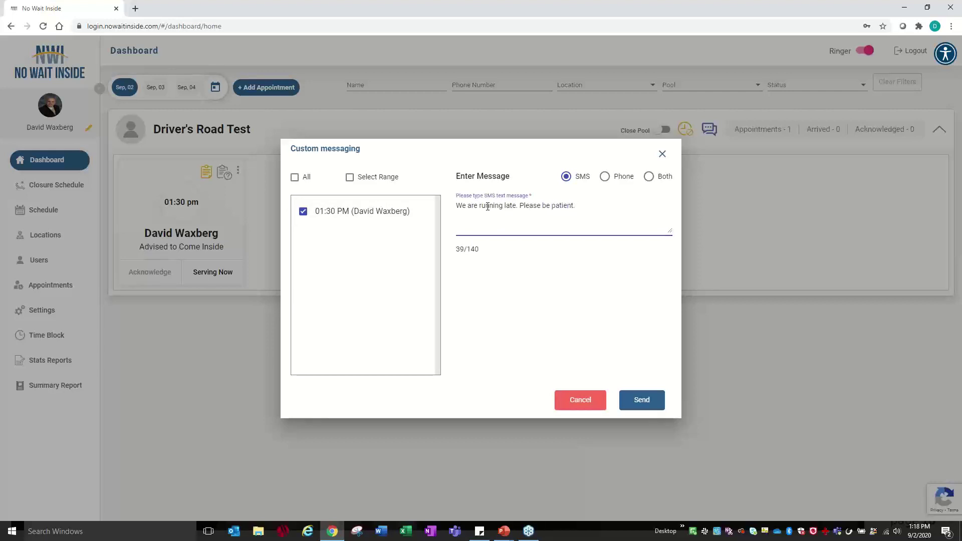
left_click(651, 178)
left_click(505, 274)
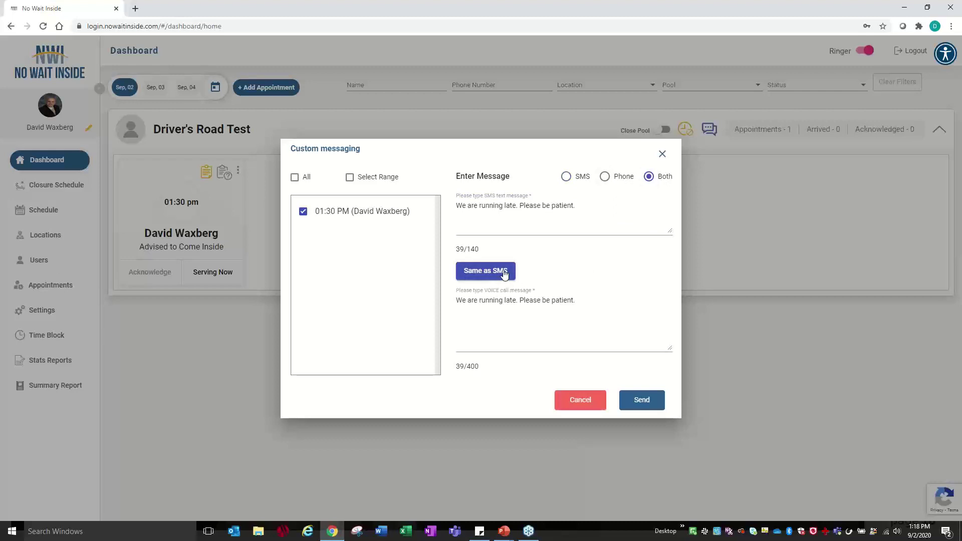
left_click(577, 401)
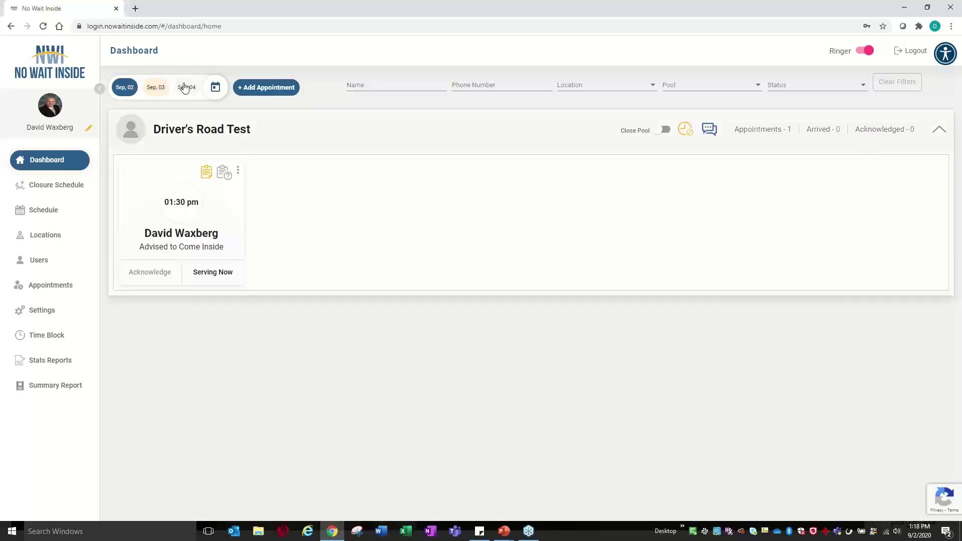
- Show all appointments, led by the 09/02/2020 01:30 PM Driver's Road Test booking
left_click(220, 89)
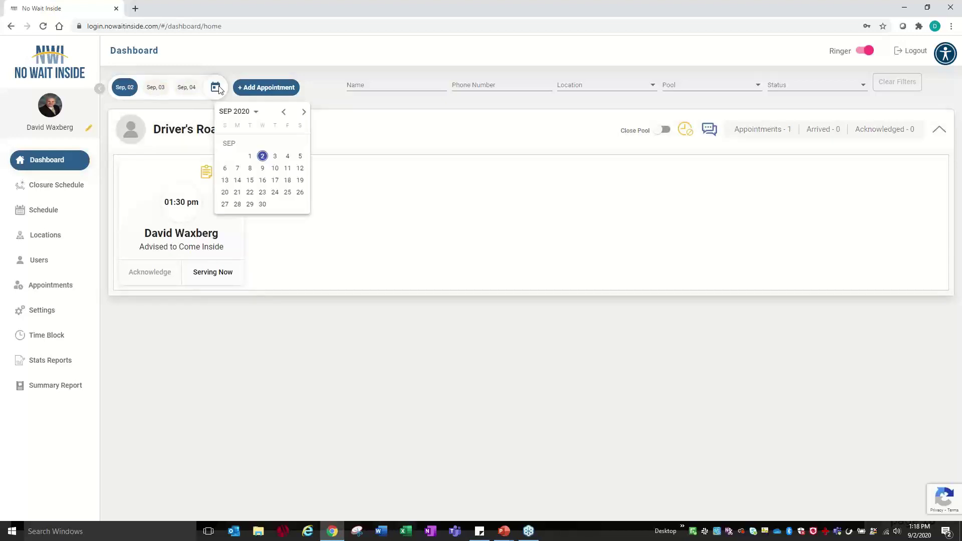
left_click(221, 89)
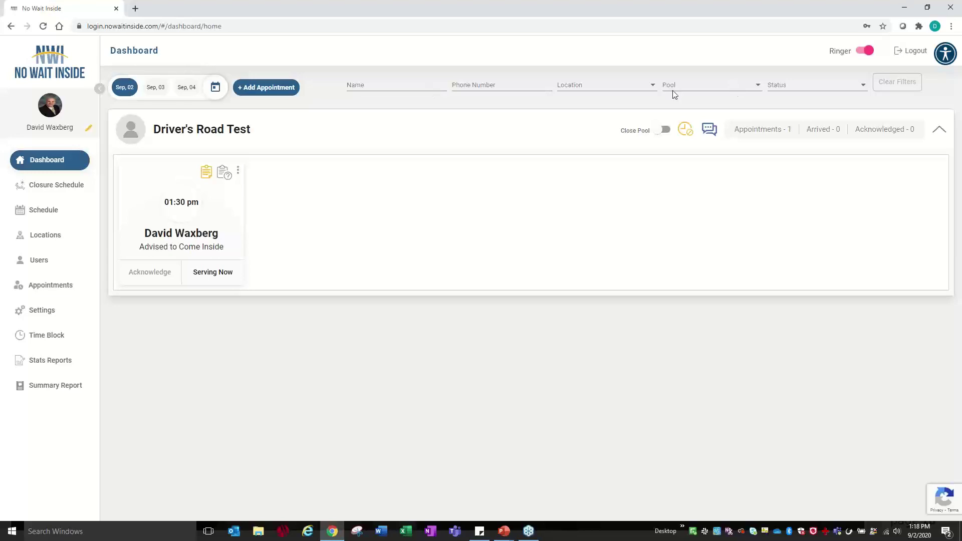
left_click(45, 285)
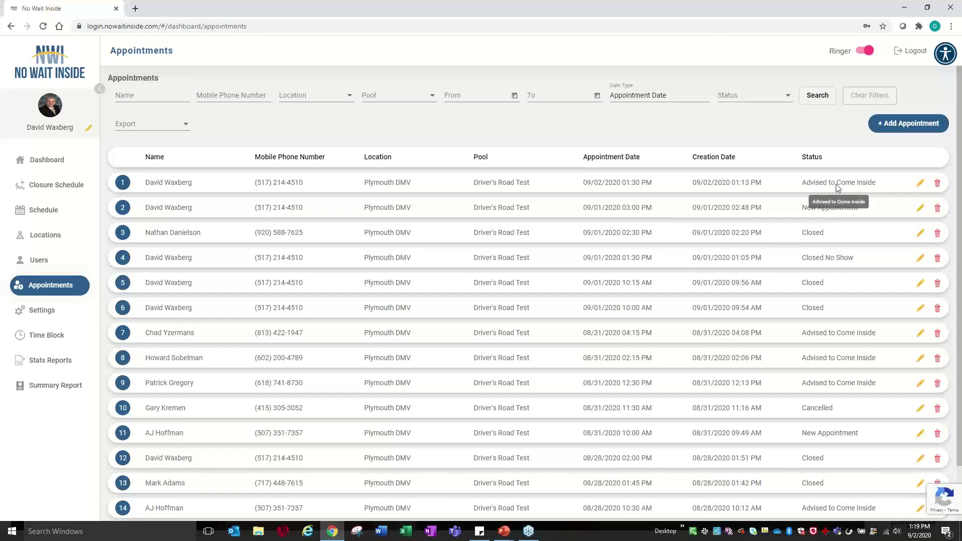
- Glance at the first appointment's edit window, then filter the list by a customer's last name
left_click(920, 184)
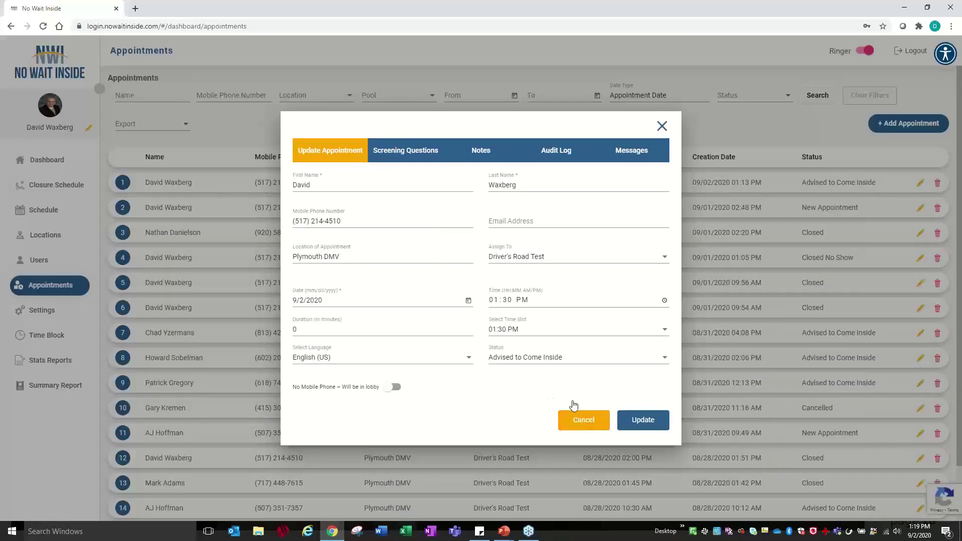
key("Escape")
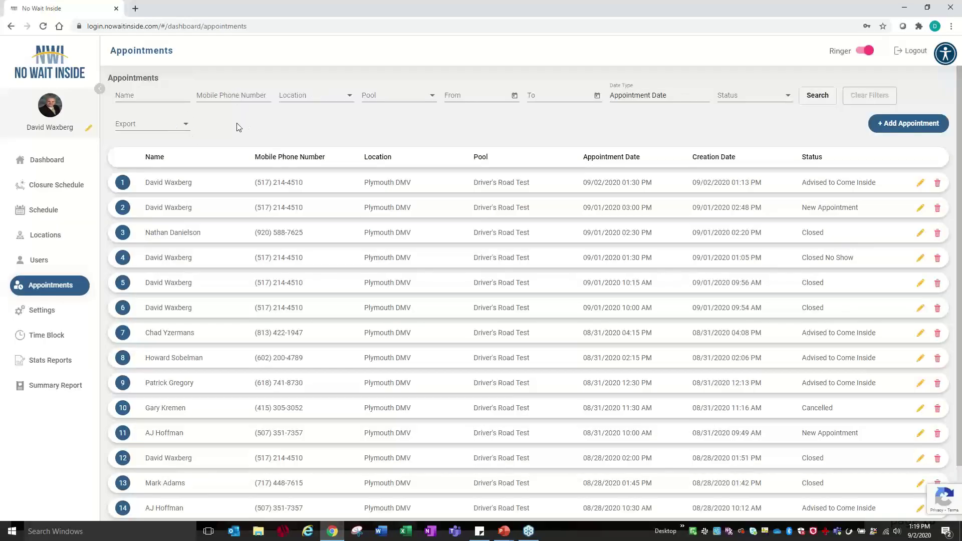
left_click(173, 96)
type("Waxberg")
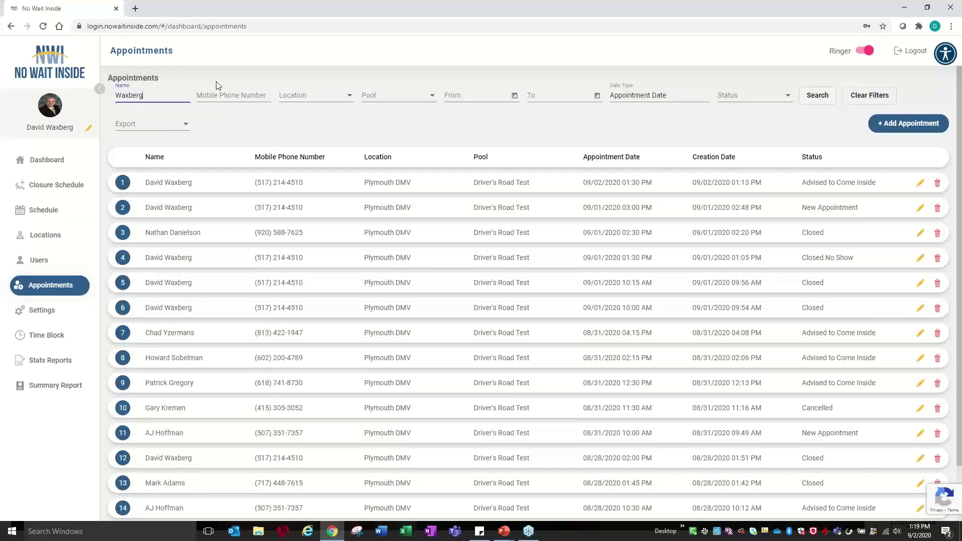
key("Return")
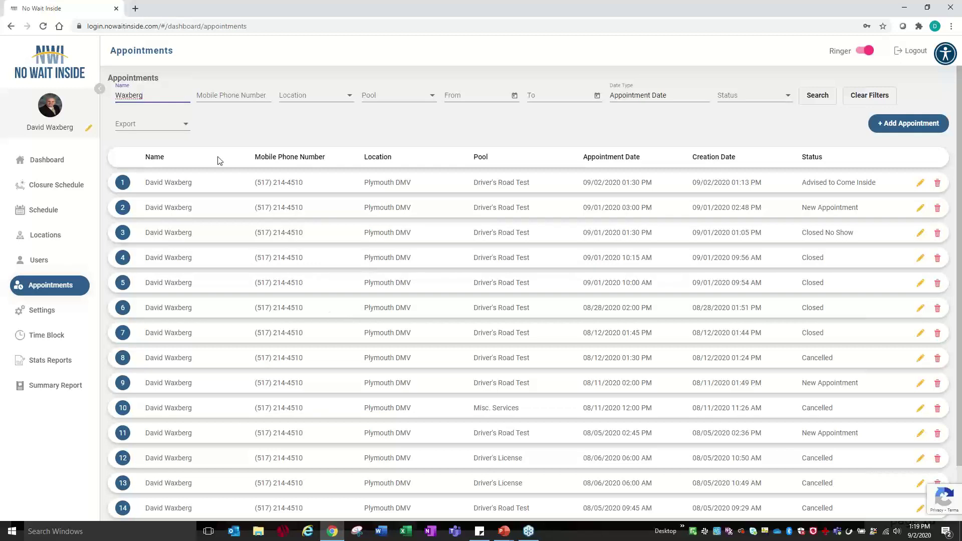
- Look over the export options for the filtered list without exporting anything
key("ctrl+a")
left_click(185, 127)
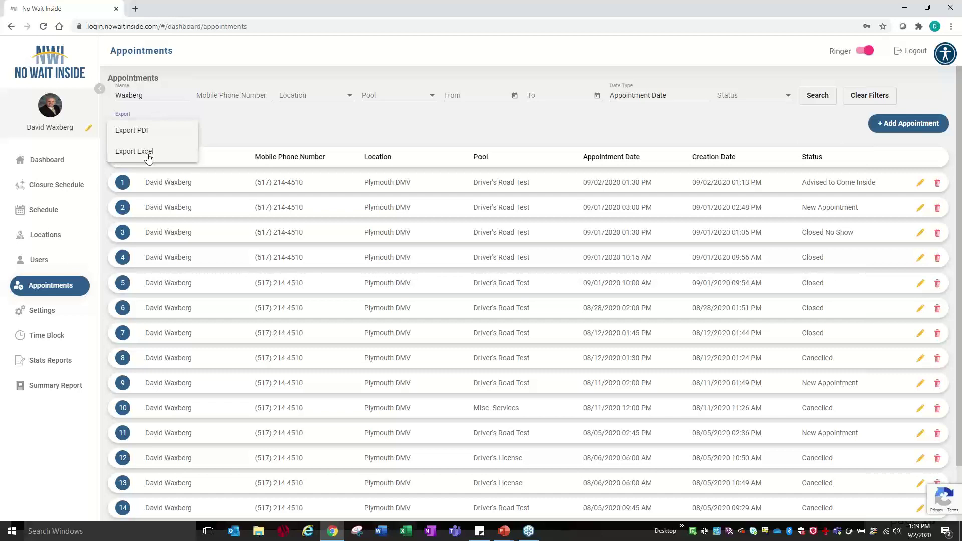
left_click(301, 126)
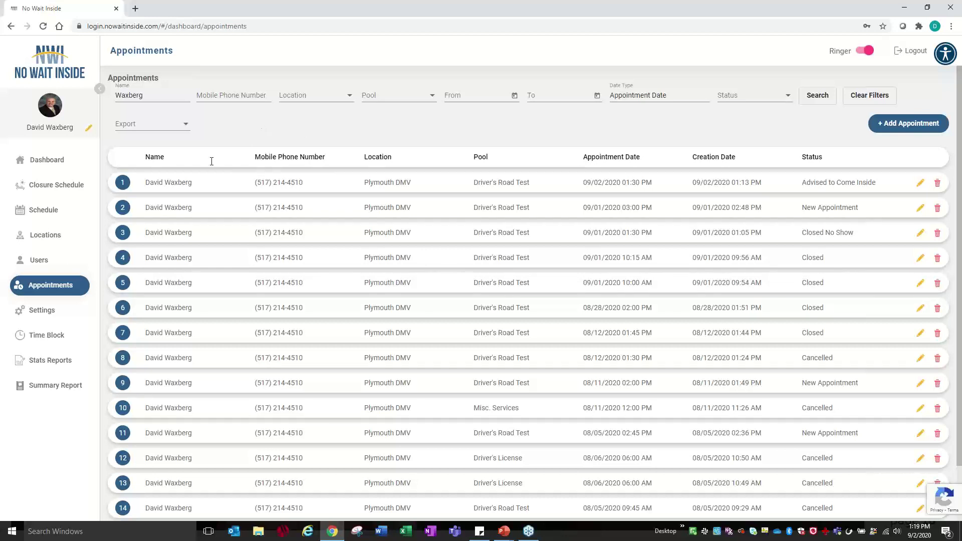
left_click(42, 310)
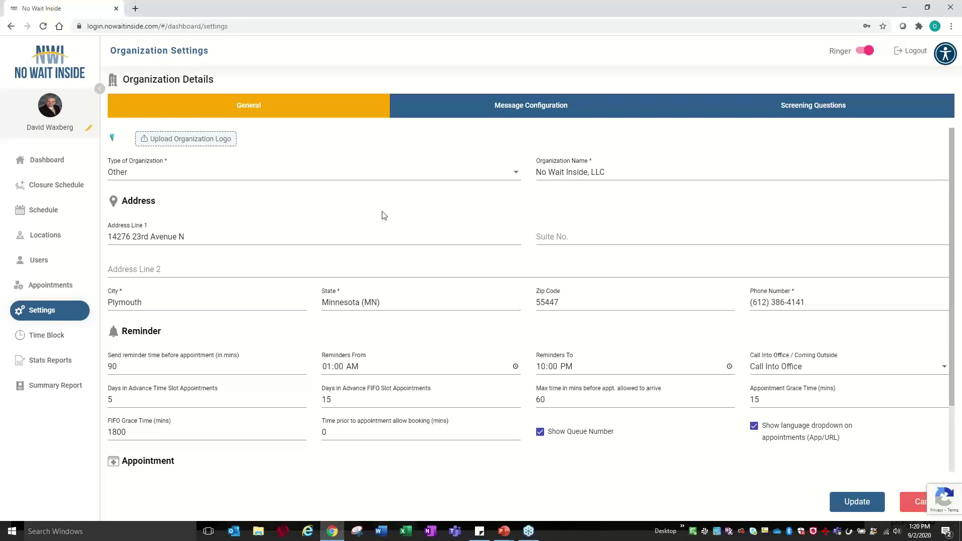
- Scroll to the 90-minute reminder, 1800-minute FIFO grace time and web booking options
scroll(268, 309, "down", 2)
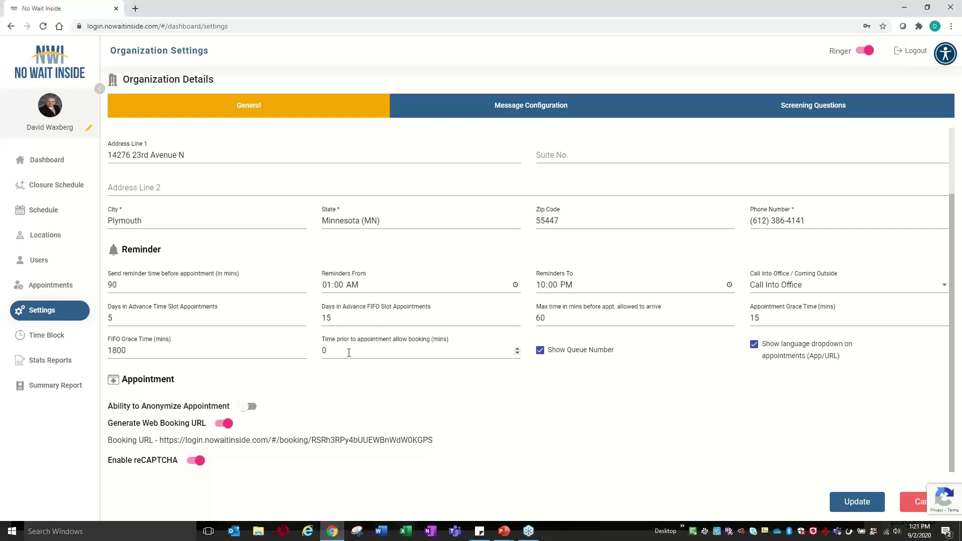
- Toggle appointment anonymizing on and back off, then select the web Booking URL
left_click(249, 407)
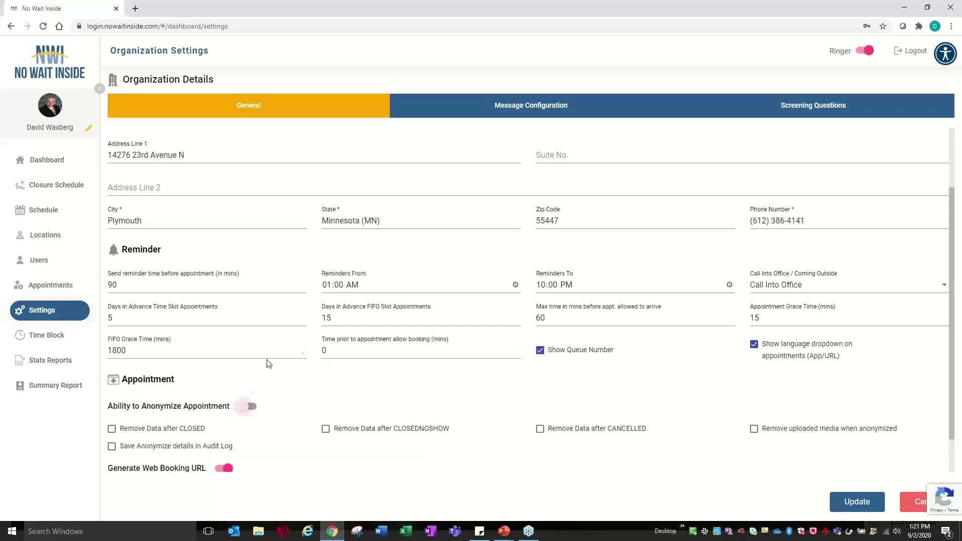
scroll(267, 359, "down", 1)
scroll(268, 360, "down", 1)
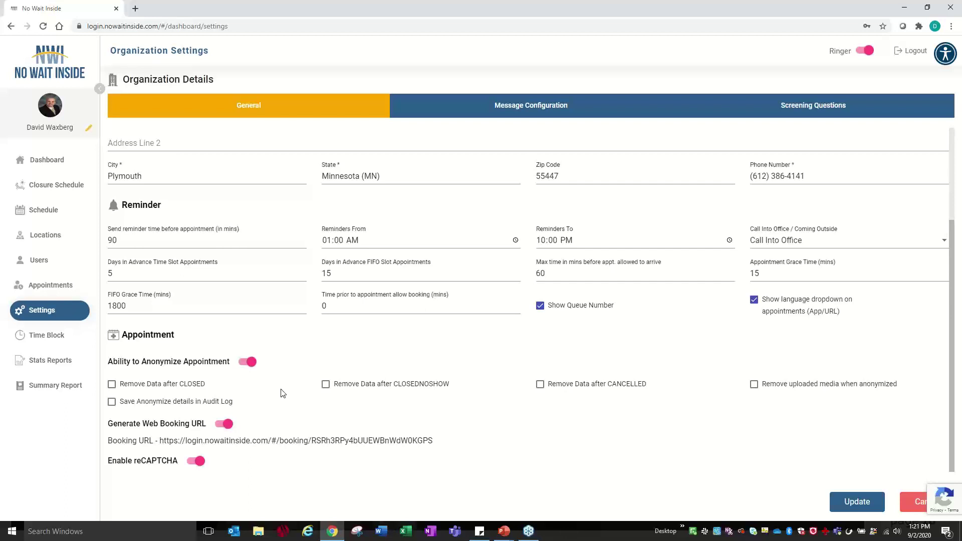
left_click(251, 362)
left_click_drag(434, 441, 162, 440)
key("ctrl+c")
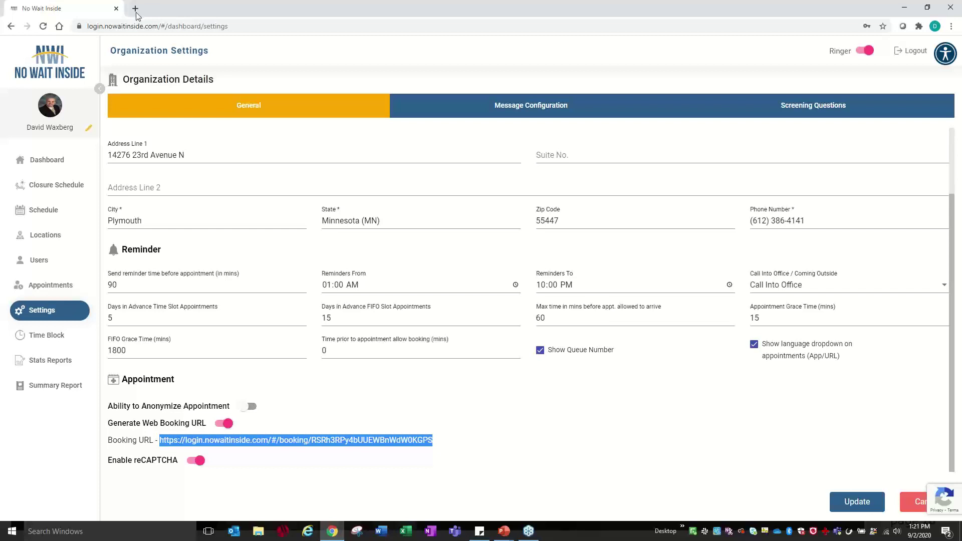
- Load the copied booking URL in a new browser tab
left_click(135, 9)
key("ctrl+v")
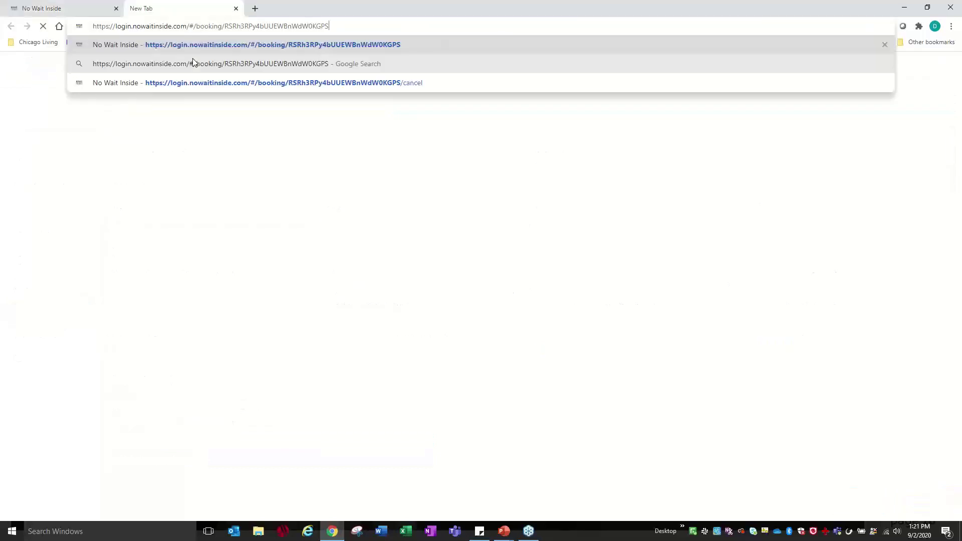
key("Return")
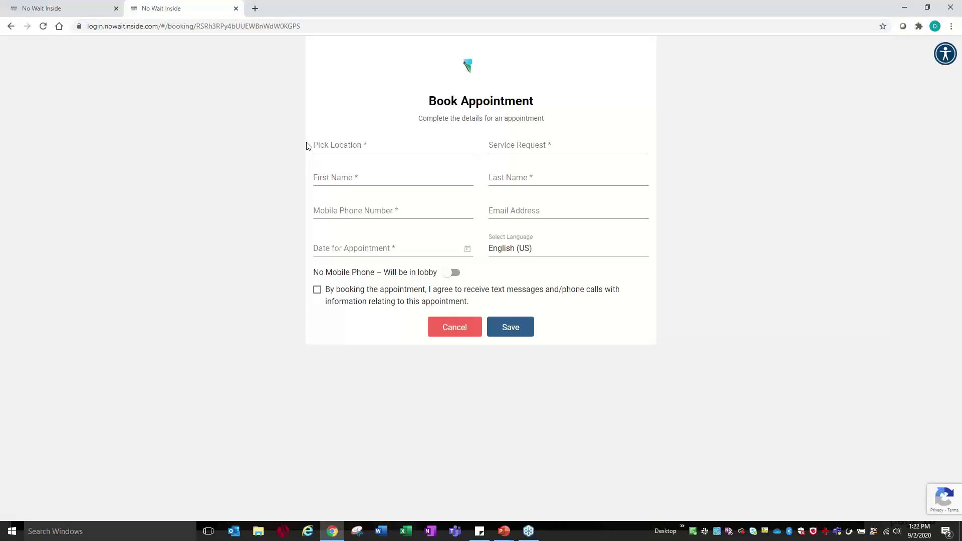
- Book Plymouth DMV's Driver's Road Test, answer Yes to Q1, and dismiss the screening warning
left_click(351, 147)
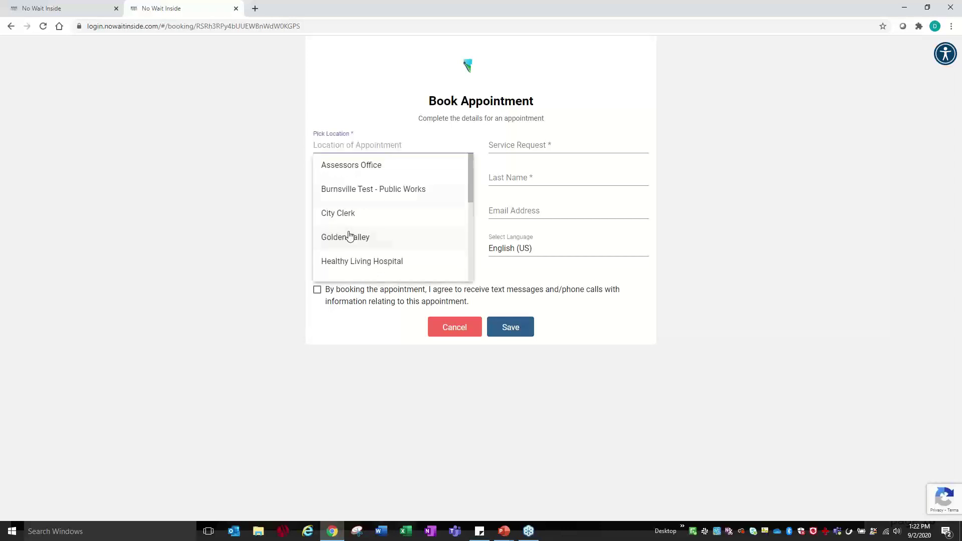
scroll(349, 235, "down", 2)
left_click(350, 236)
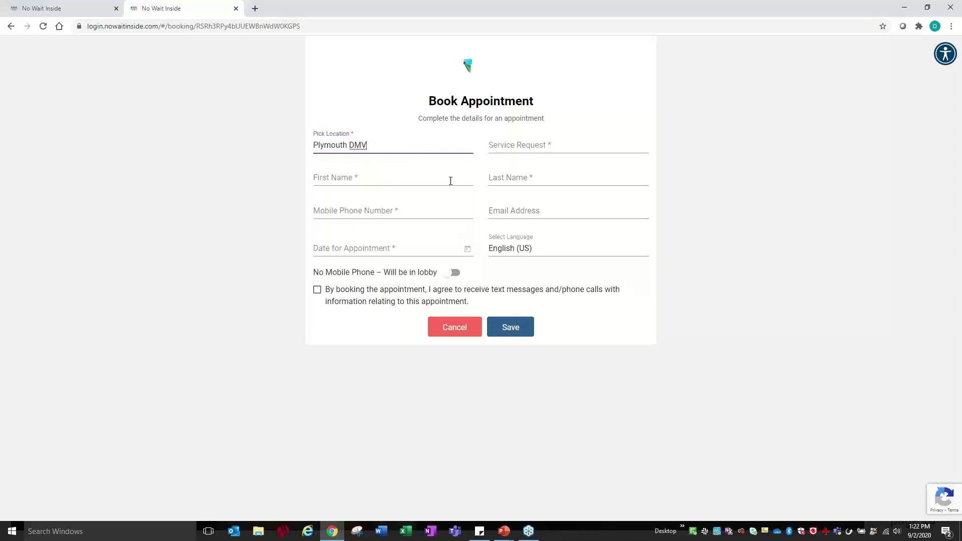
left_click(509, 145)
left_click(504, 190)
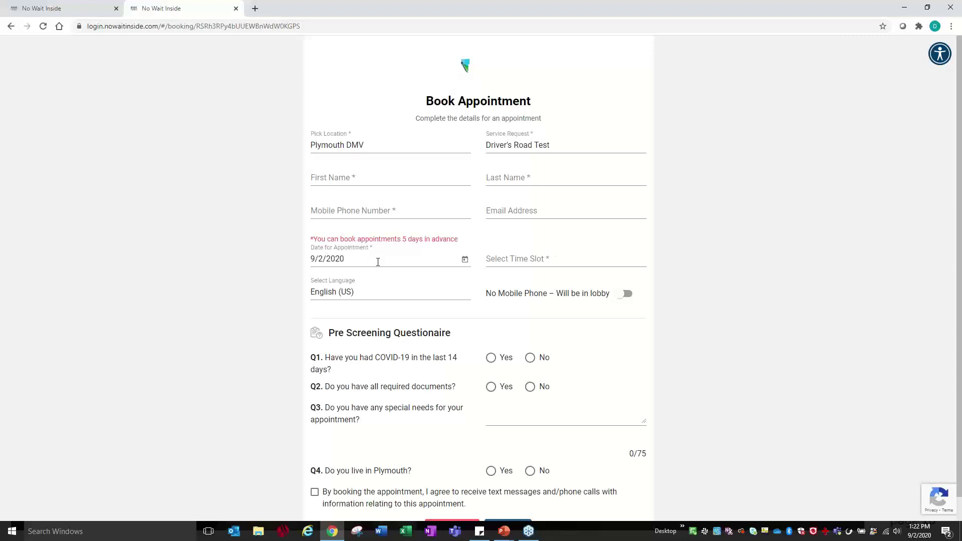
scroll(374, 301, "down", 1)
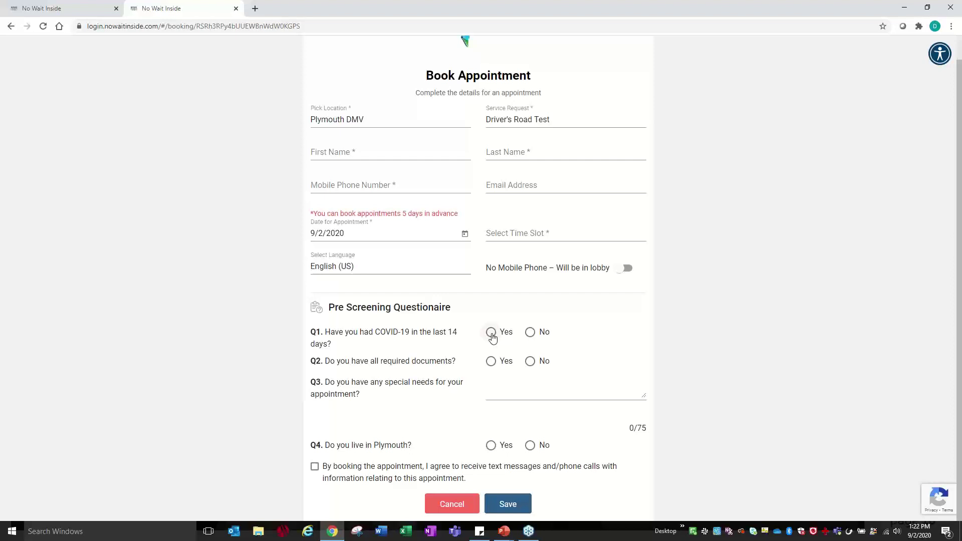
left_click(491, 332)
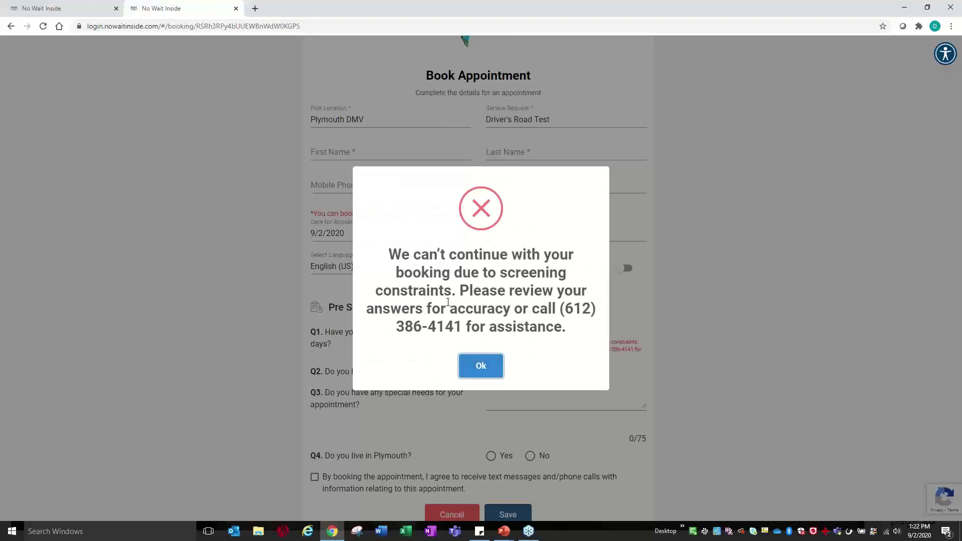
left_click(466, 364)
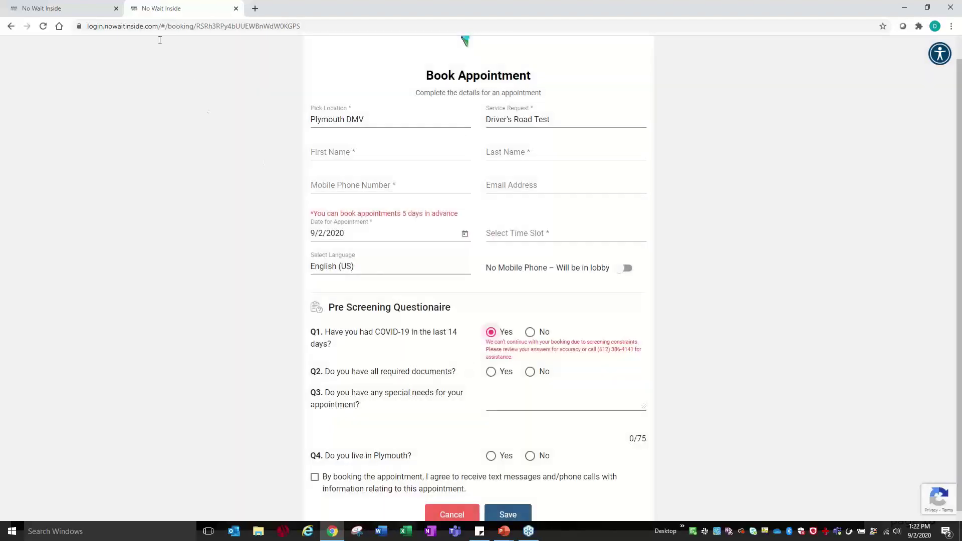
- Back on the admin tab, view Message Configuration with its dynamic tags and confirmation subject
left_click(61, 12)
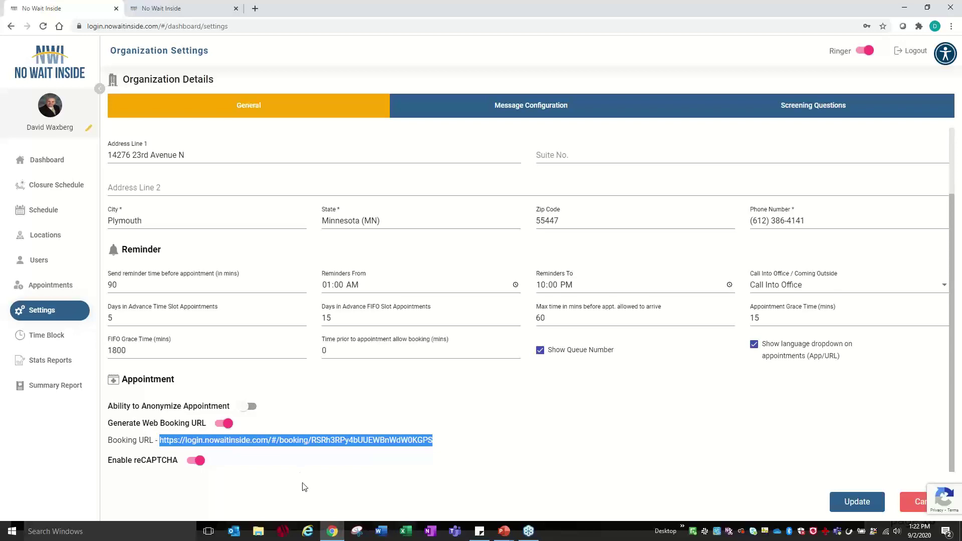
left_click(502, 114)
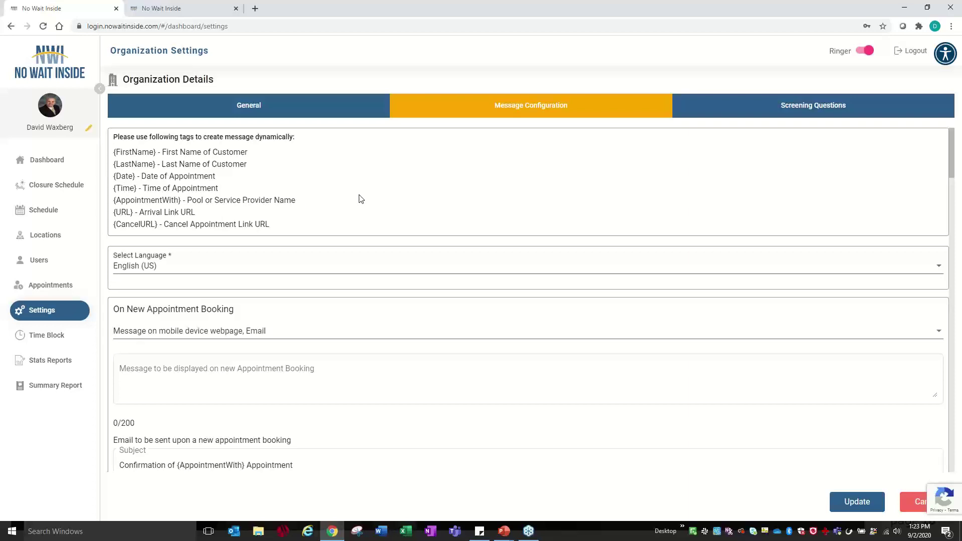
- Review the reminder options, leaving all four delivery channels selected
scroll(360, 195, "down", 4)
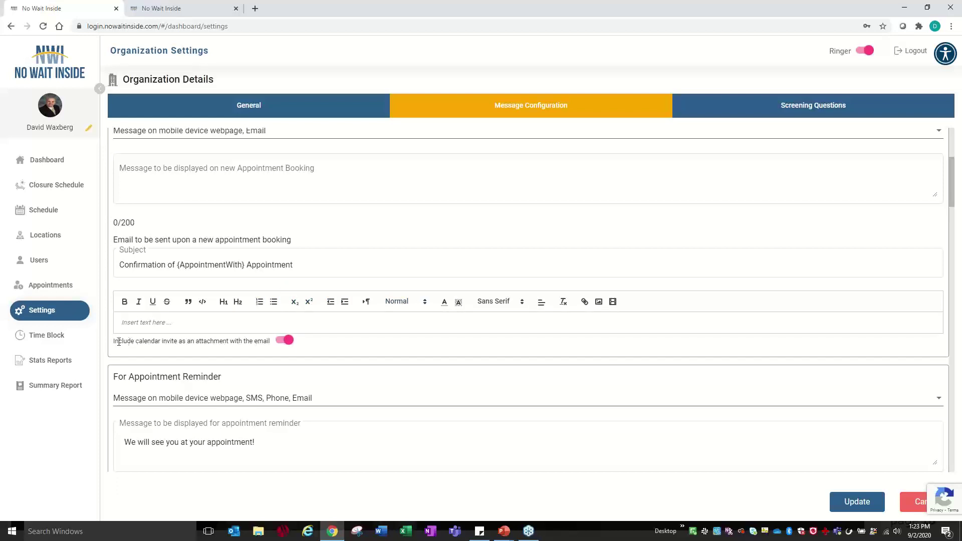
left_click_drag(120, 342, 217, 344)
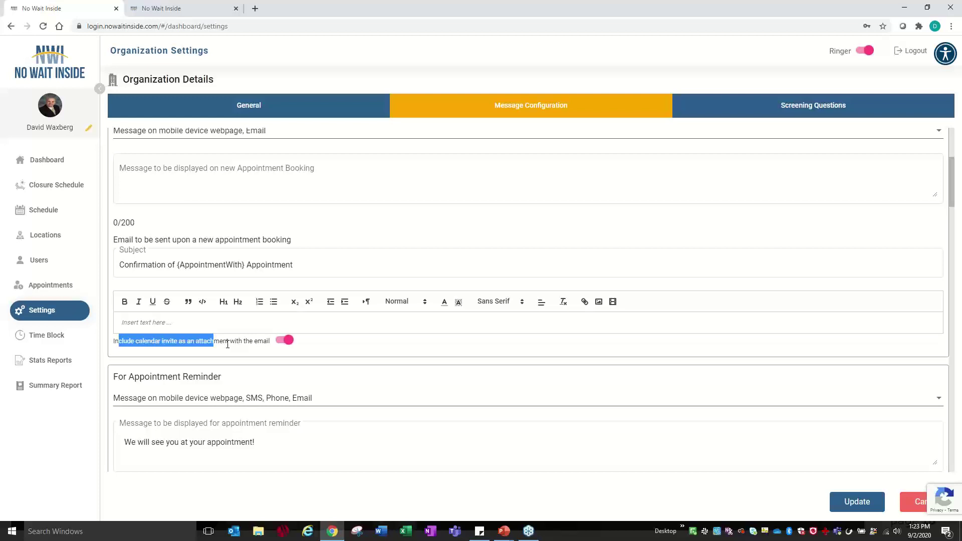
scroll(227, 343, "down", 3)
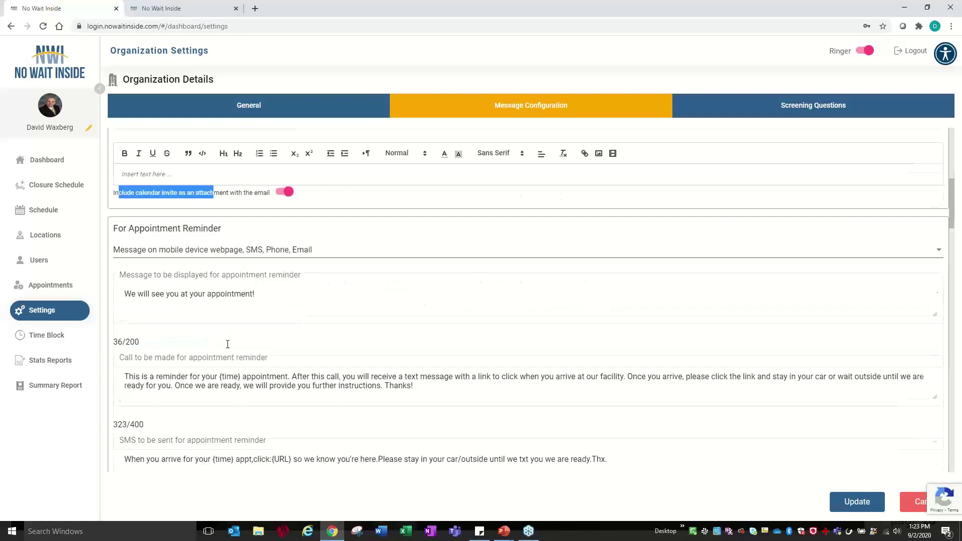
scroll(189, 289, "down", 3)
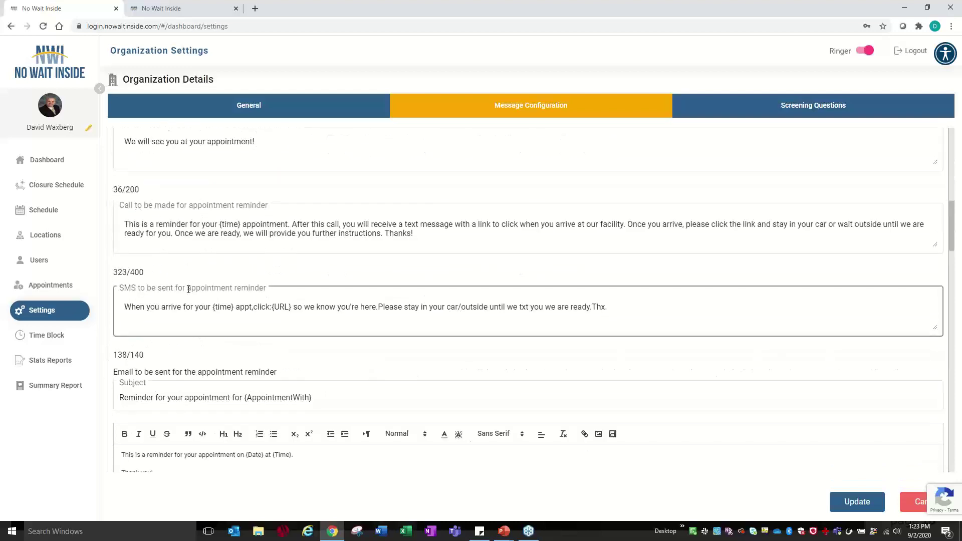
scroll(188, 271, "up", 3)
left_click(188, 254)
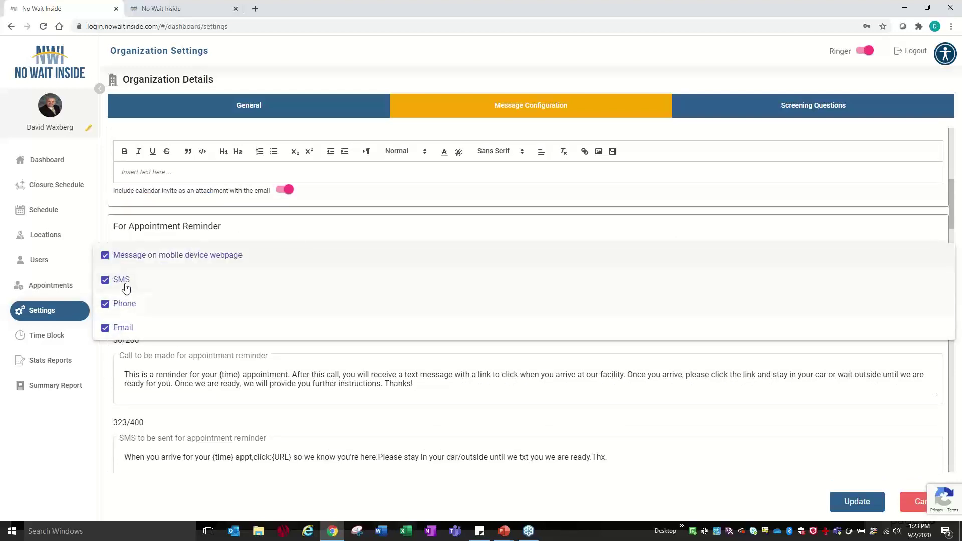
key("Tab")
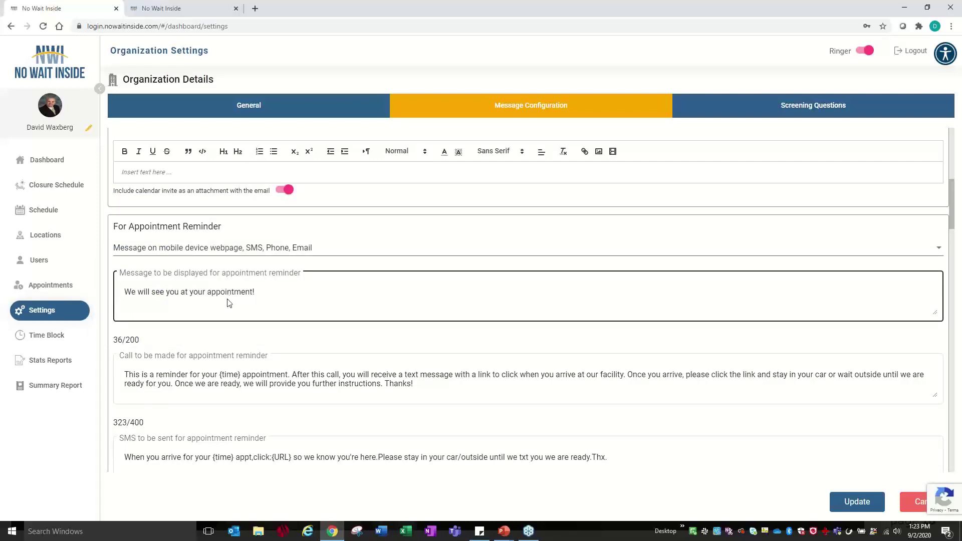
- Highlight the start of the 'Call to be made' message, then view the four Screening Questions
scroll(200, 341, "down", 2)
left_click(125, 275)
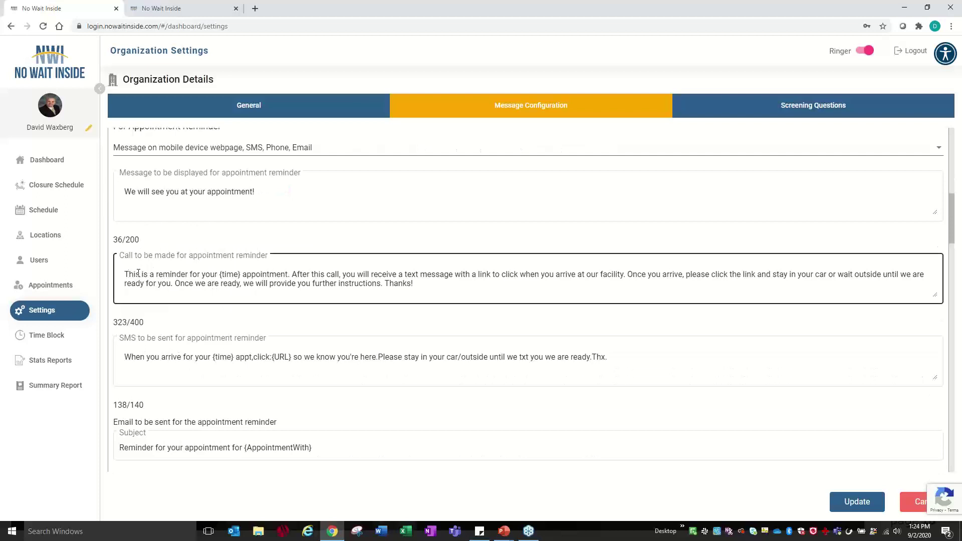
left_click_drag(126, 275, 243, 276)
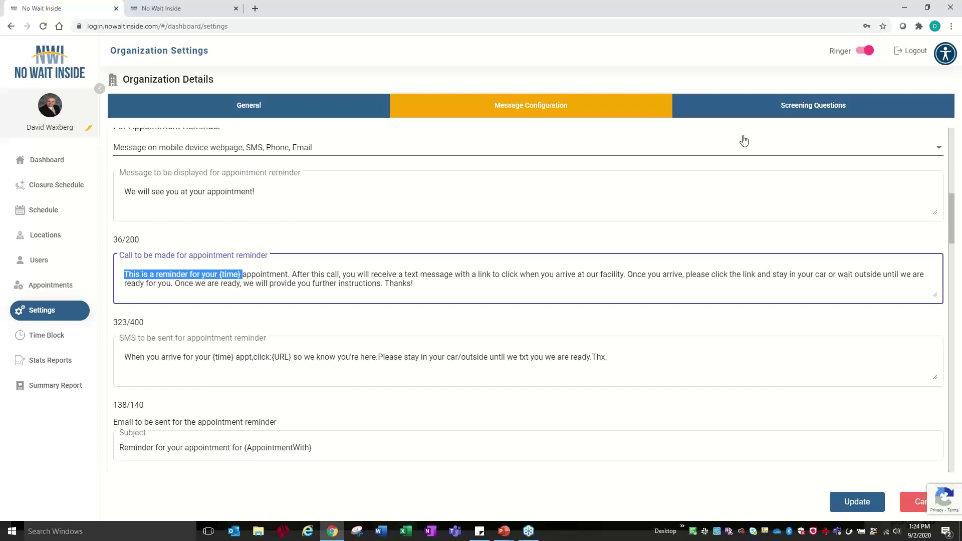
left_click(785, 108)
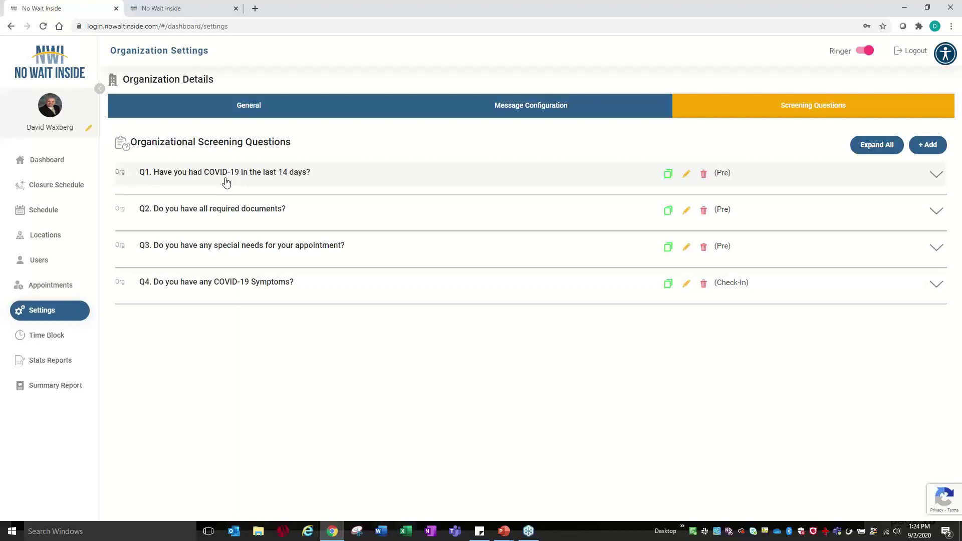
left_click(687, 175)
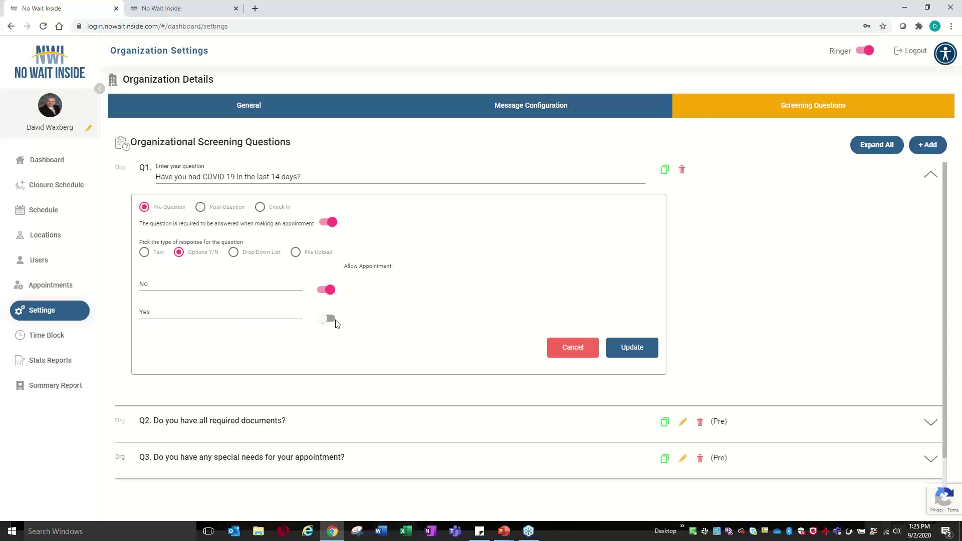
left_click(586, 341)
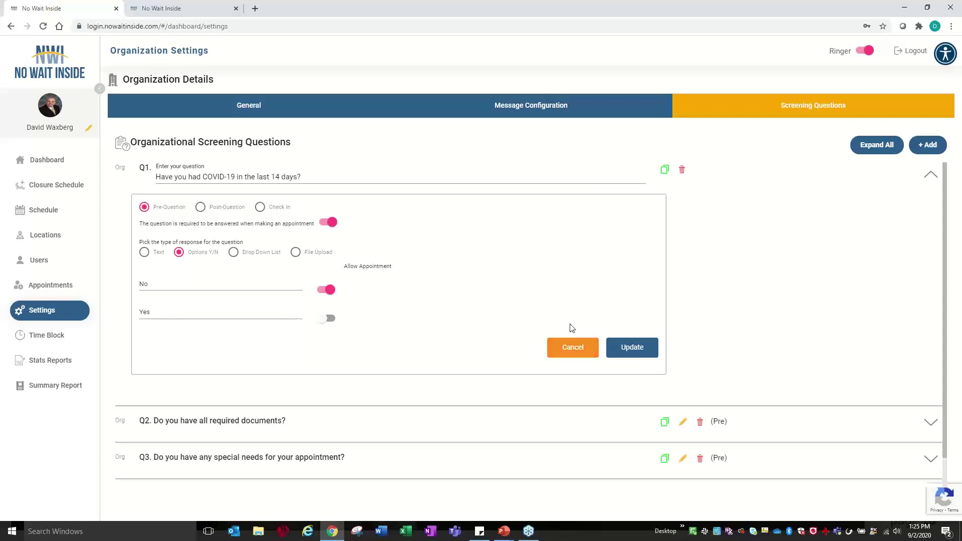
left_click_drag(267, 180, 269, 170)
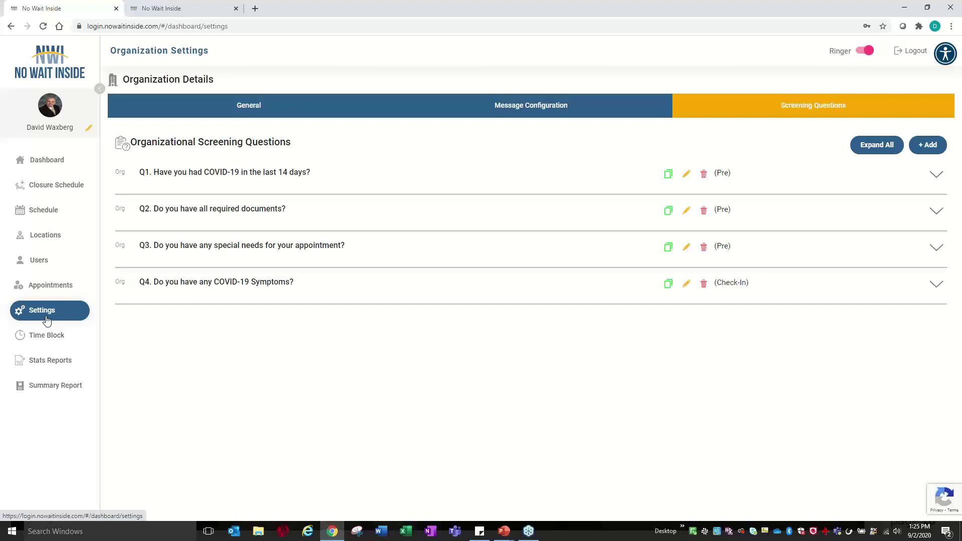
- Inspect the time-slots and Normal FIFO schedules without saving, then list the four closure schedules
left_click(56, 218)
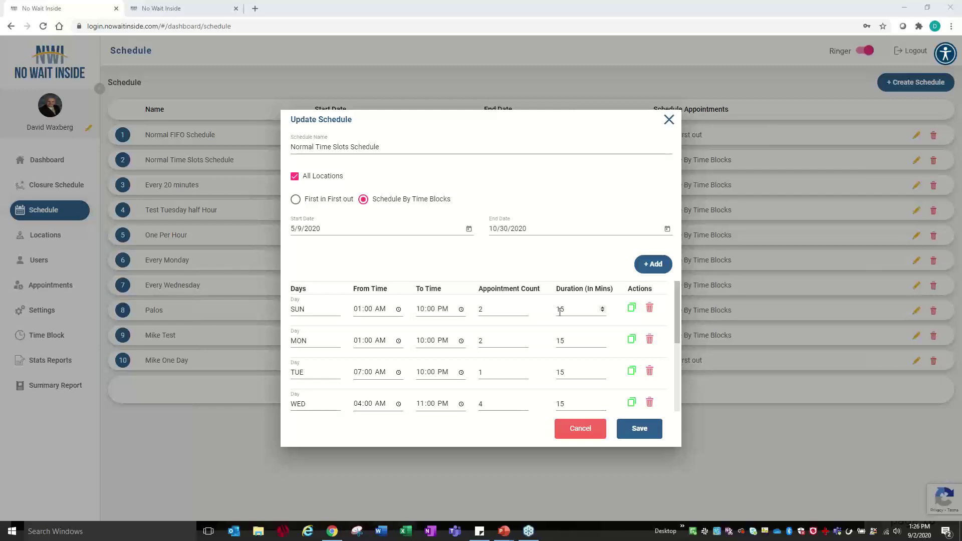
left_click(575, 439)
left_click(916, 136)
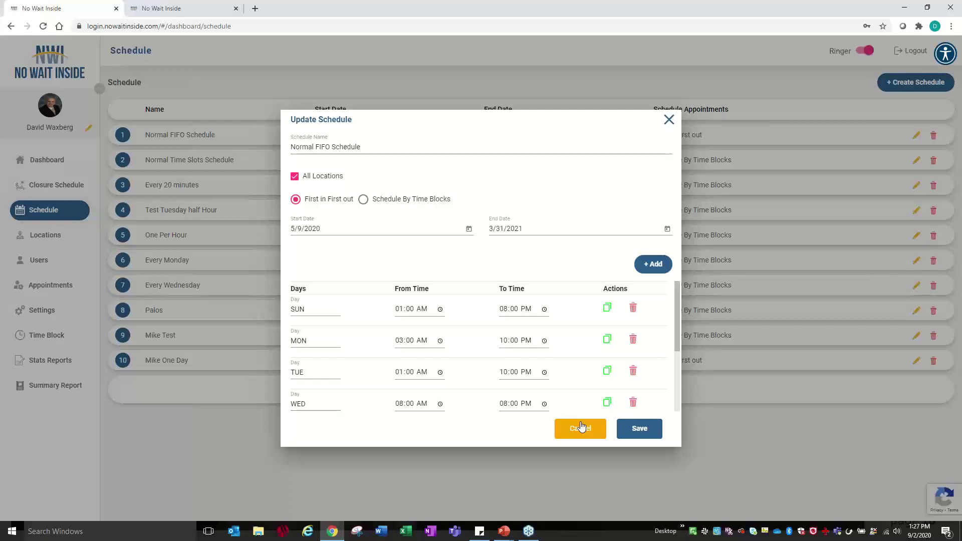
left_click(581, 427)
left_click(55, 185)
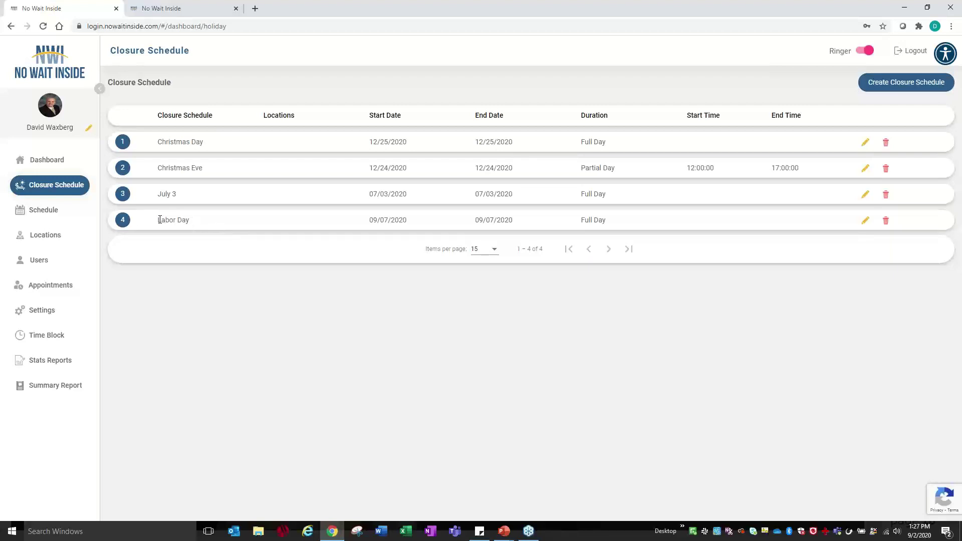
- Inspect the Christmas Eve closure (12/24/2020, 12:00–17:00) and cancel without changes
left_click_drag(159, 219, 189, 221)
left_click(866, 168)
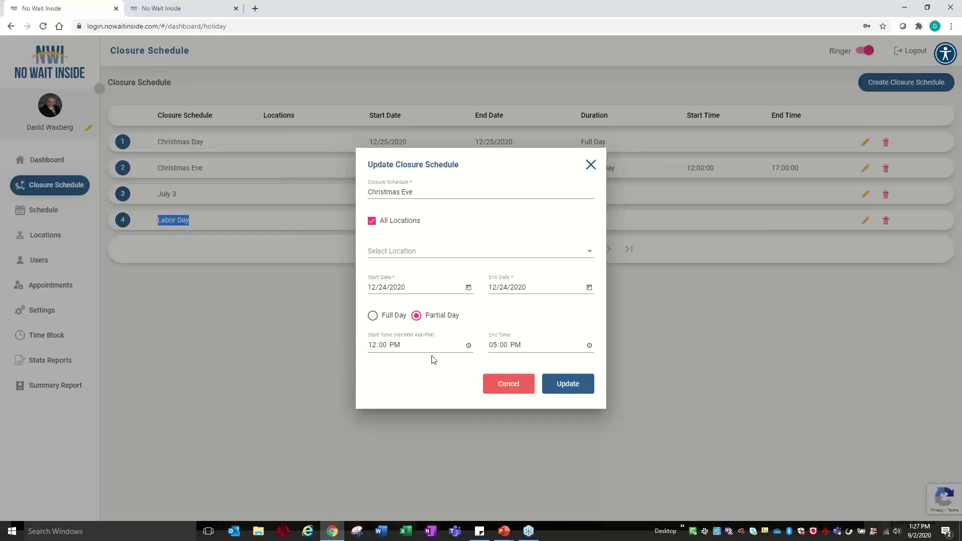
left_click(503, 389)
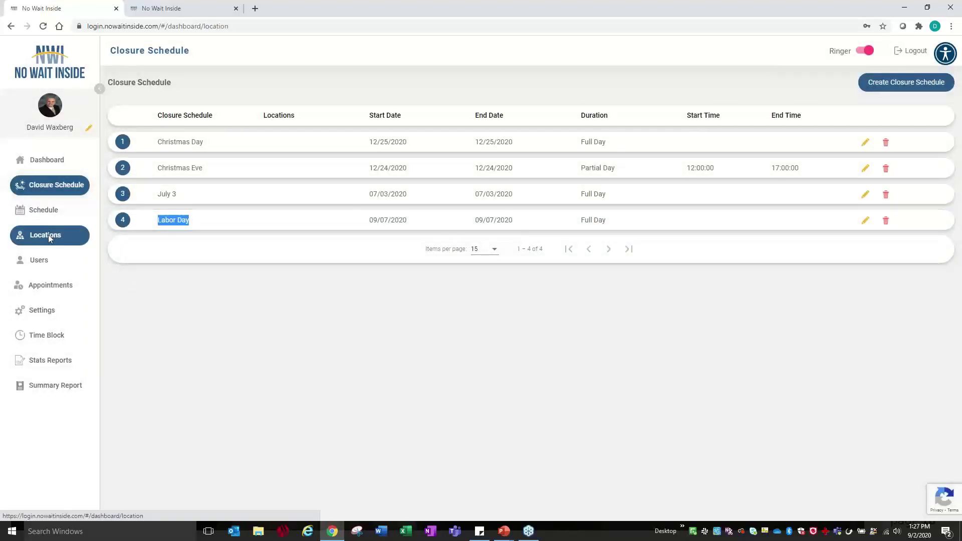
- Open the Plymouth DMV location from the Locations list and select its booking URL
left_click(49, 235)
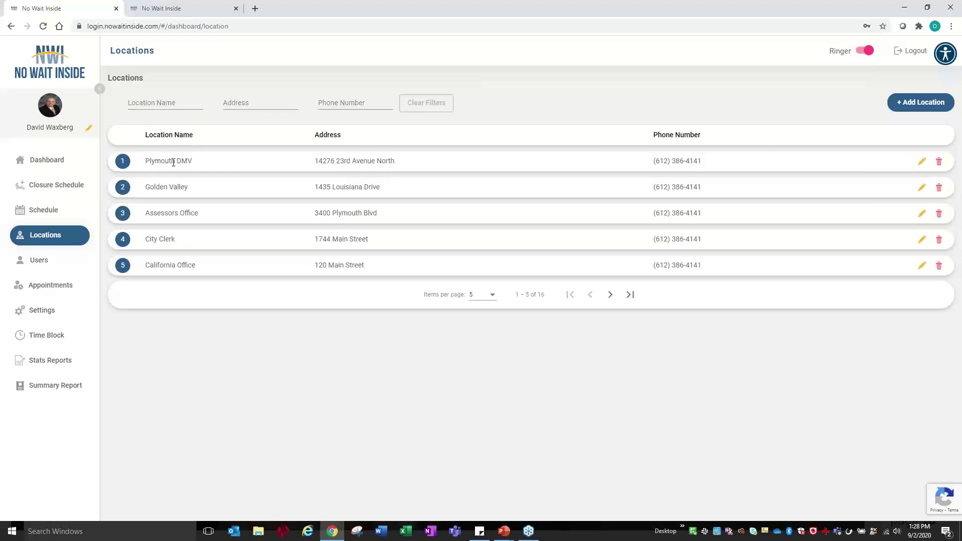
left_click(922, 161)
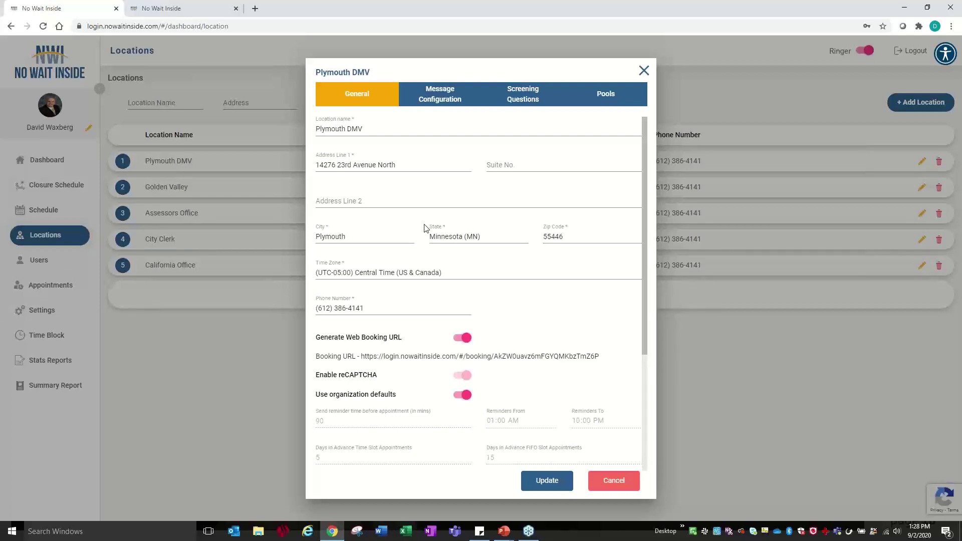
scroll(426, 228, "down", 2)
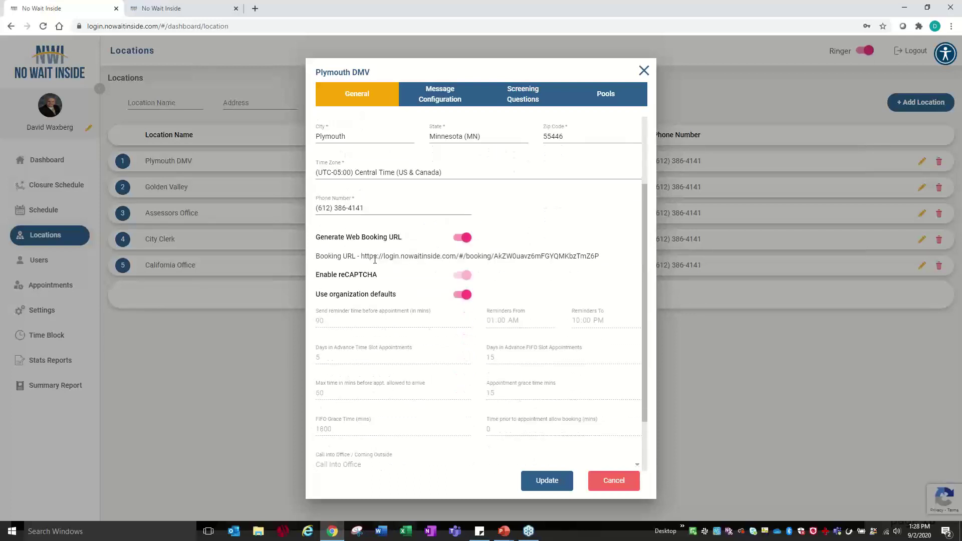
left_click_drag(360, 257, 623, 258)
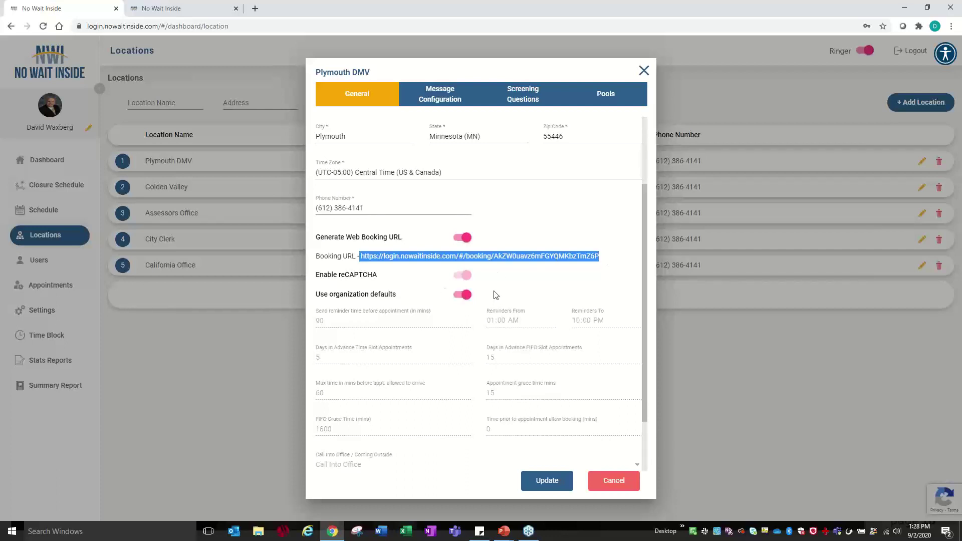
scroll(487, 295, "down", 3)
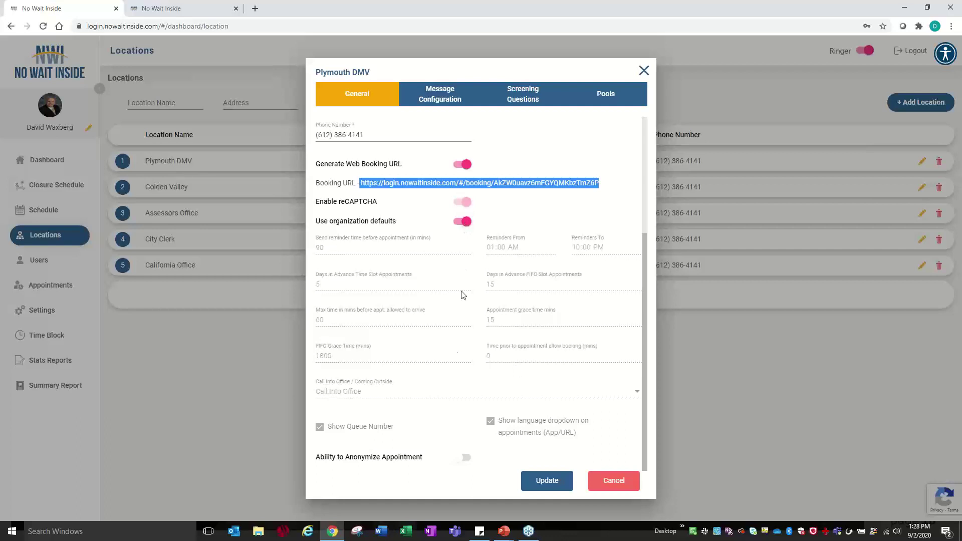
- Toggle organization defaults and anonymizing, ending with defaults on and anonymizing off
left_click(462, 221)
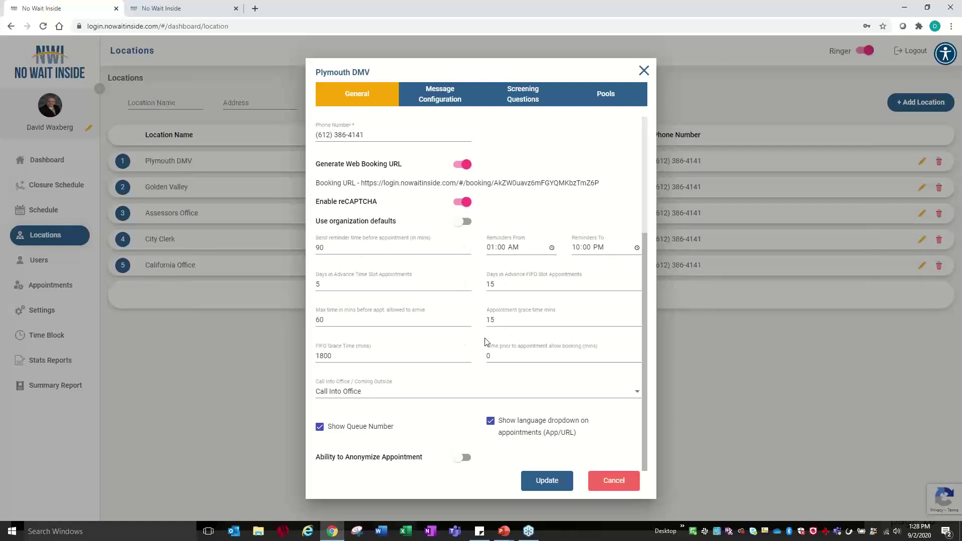
left_click(462, 457)
scroll(466, 347, "down", 3)
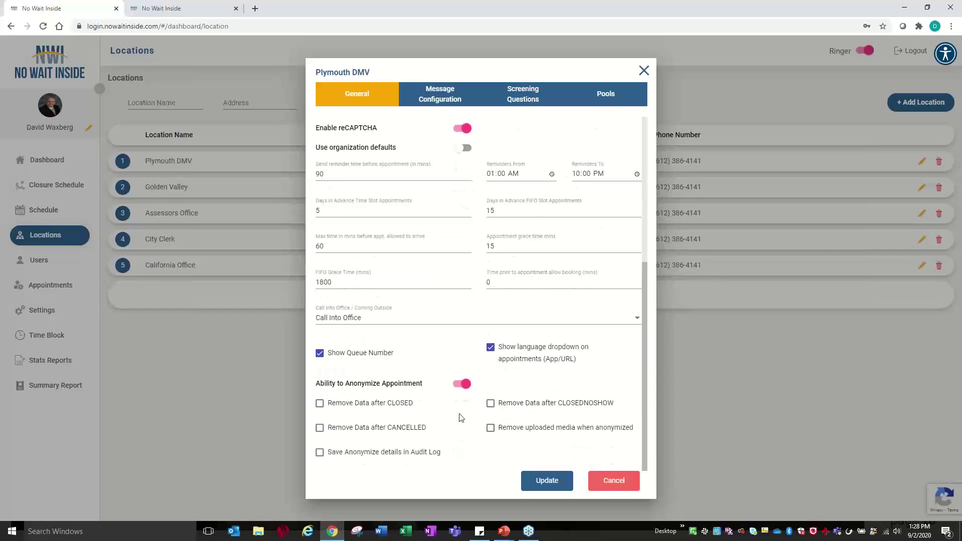
left_click(462, 384)
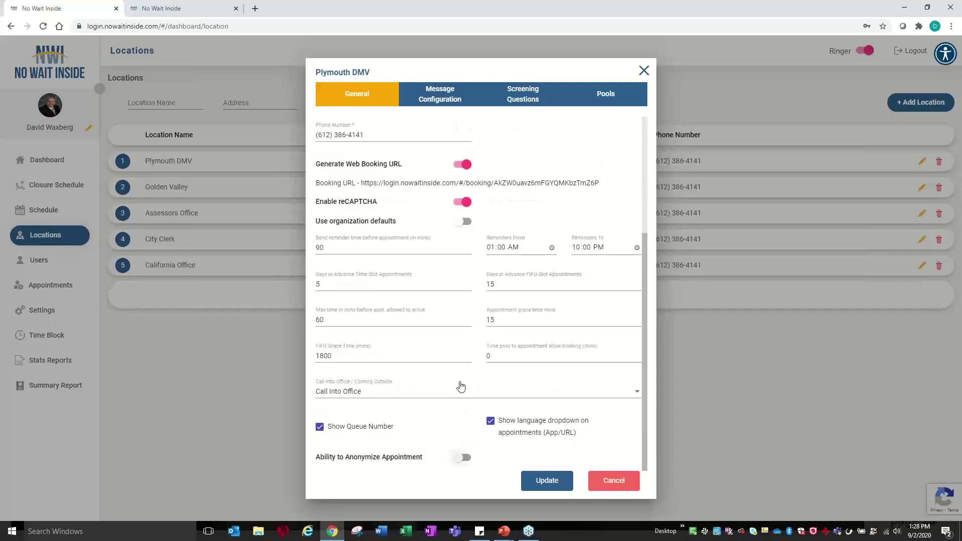
left_click(464, 222)
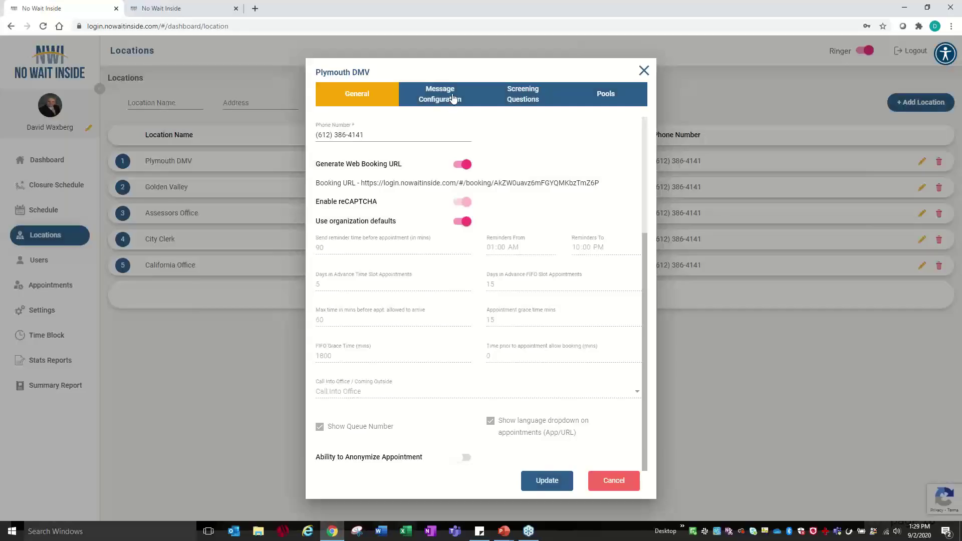
- Browse Plymouth DMV's message configuration, then bring up its screening questions
left_click(454, 98)
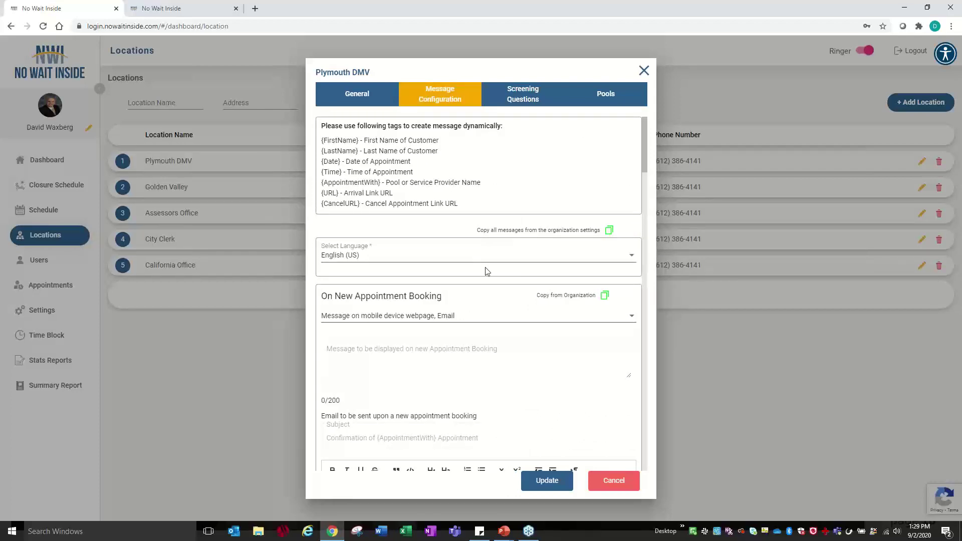
scroll(485, 271, "down", 7)
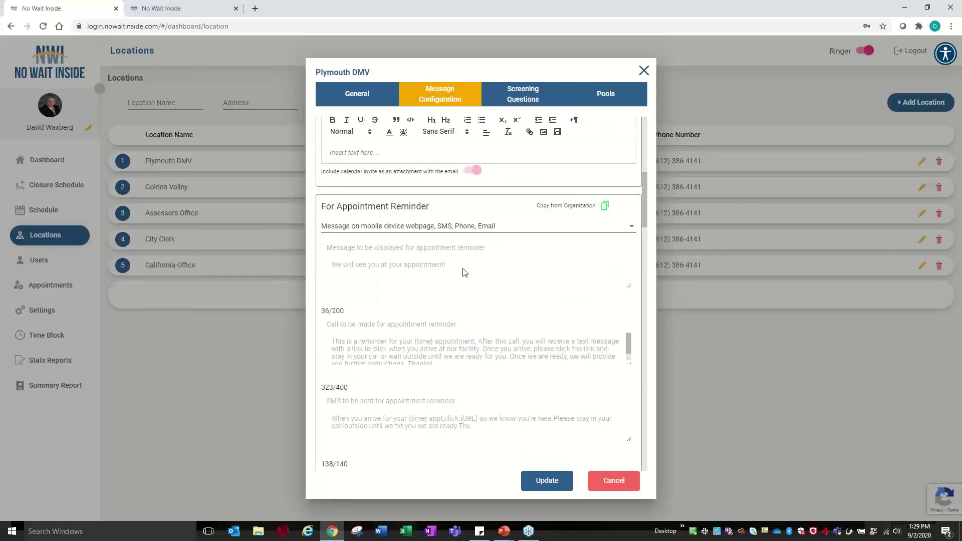
left_click(514, 94)
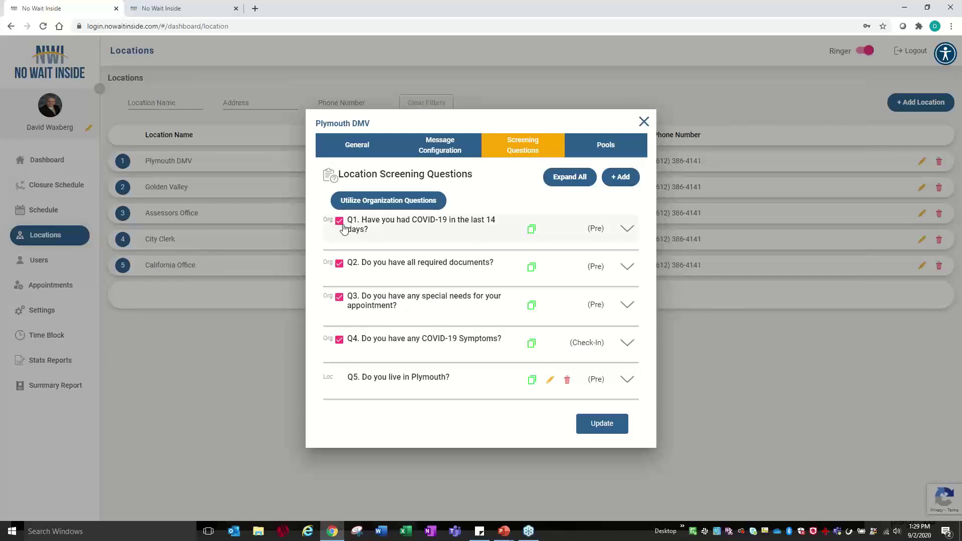
- Untick and re-tick the COVID-19 exposure and required documents questions, then show the location's pools
left_click(340, 222)
left_click(339, 265)
left_click(340, 221)
left_click(339, 264)
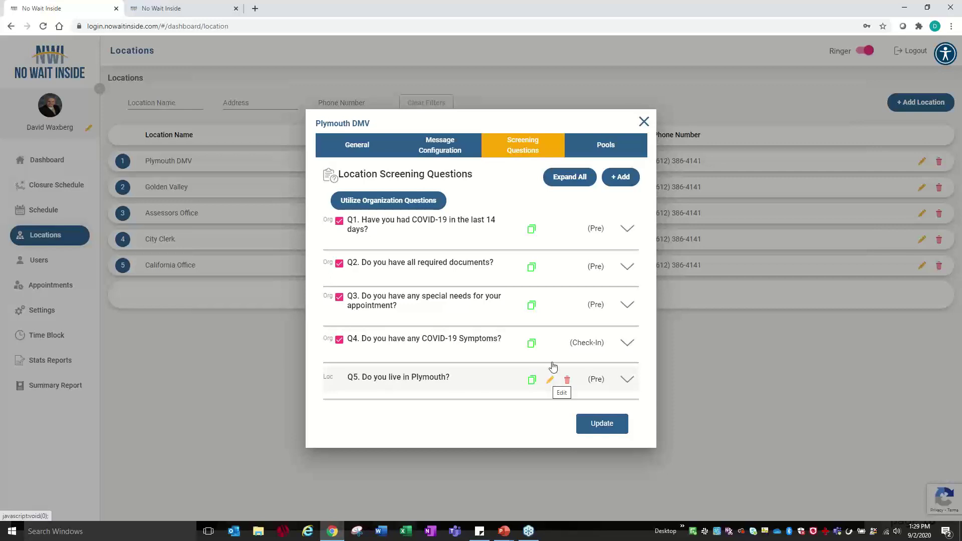
left_click(591, 144)
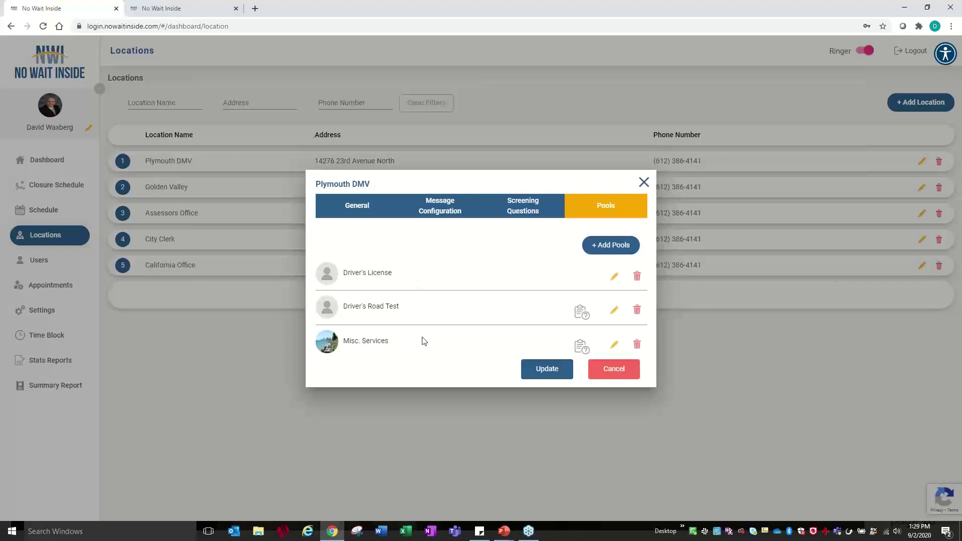
- Browse the Driver's License pool's schedules, keep Normal FIFO Schedule, and cancel the editor
left_click(615, 278)
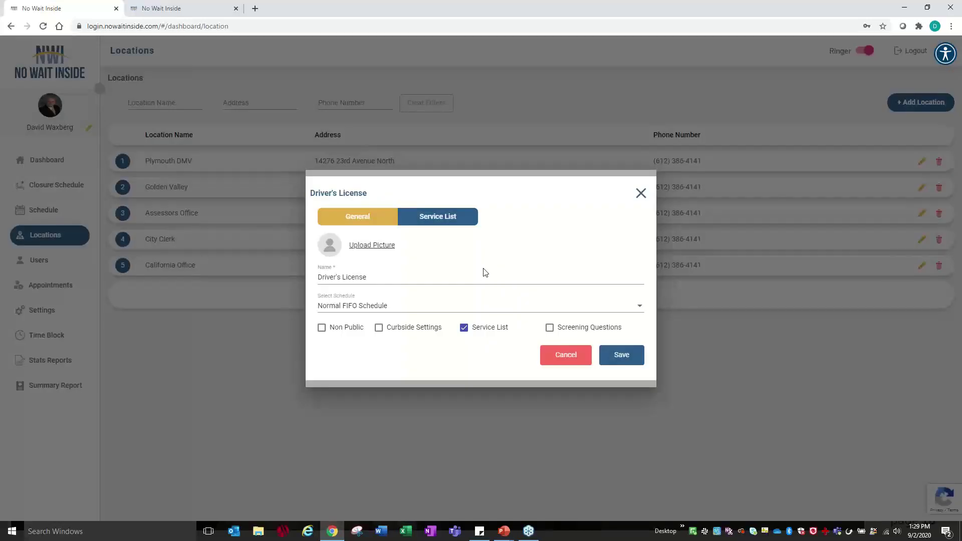
left_click(358, 306)
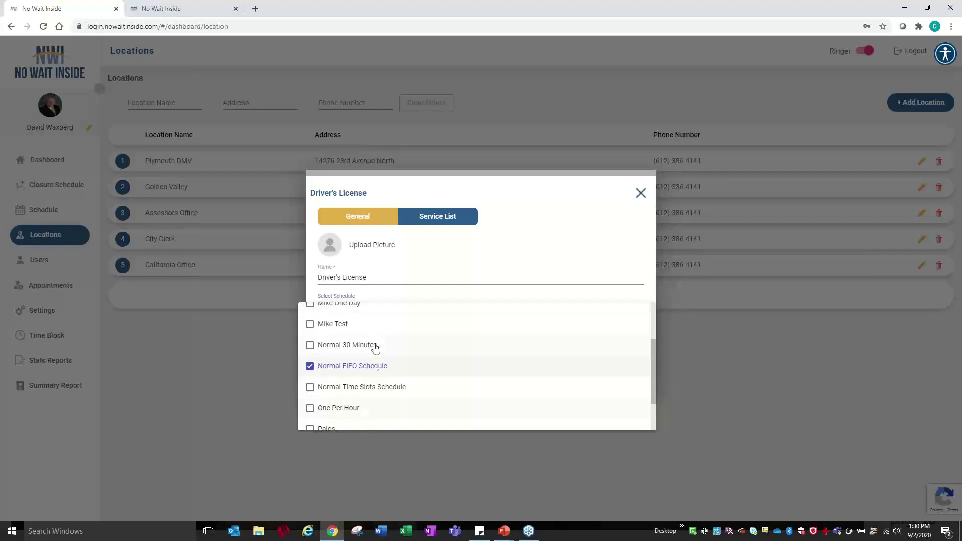
scroll(376, 343, "down", 1)
scroll(375, 387, "up", 3)
scroll(376, 366, "down", 2)
left_click(482, 245)
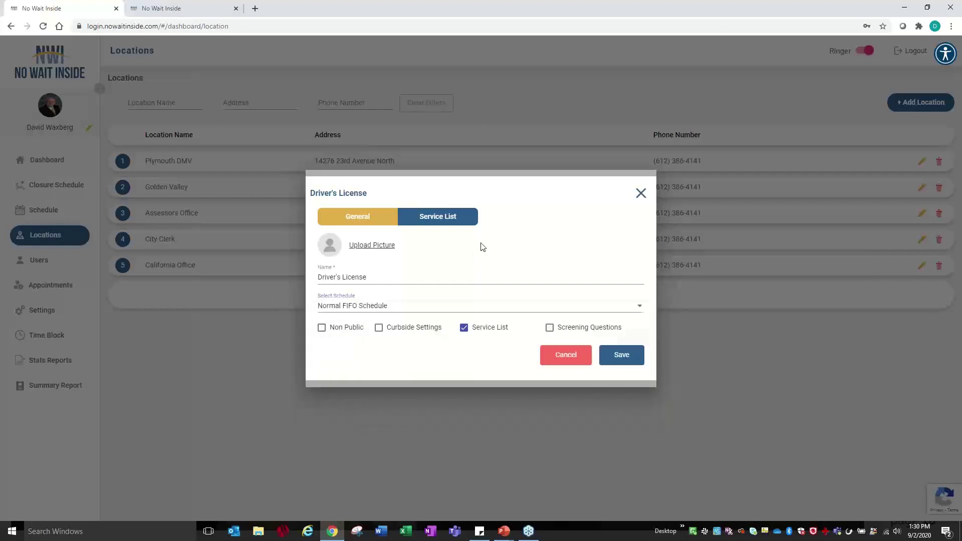
left_click(565, 355)
- Review the Driver's Road Test service unsaved, then reopen the Driver's License service
left_click(507, 309)
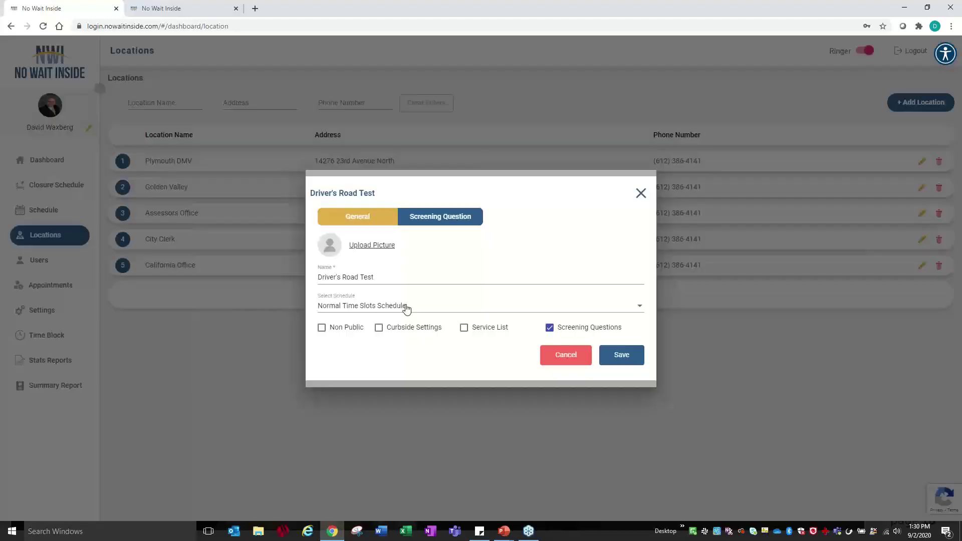
left_click(566, 356)
left_click(616, 287)
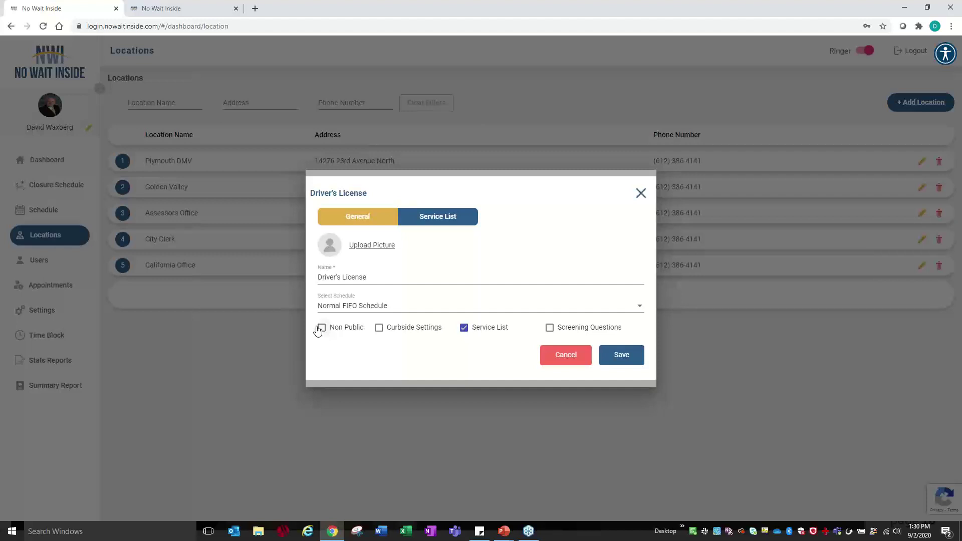
- Preview curbside vehicle options, leave Curbside Settings off, and enable Screening Questions for Driver's License
left_click(379, 328)
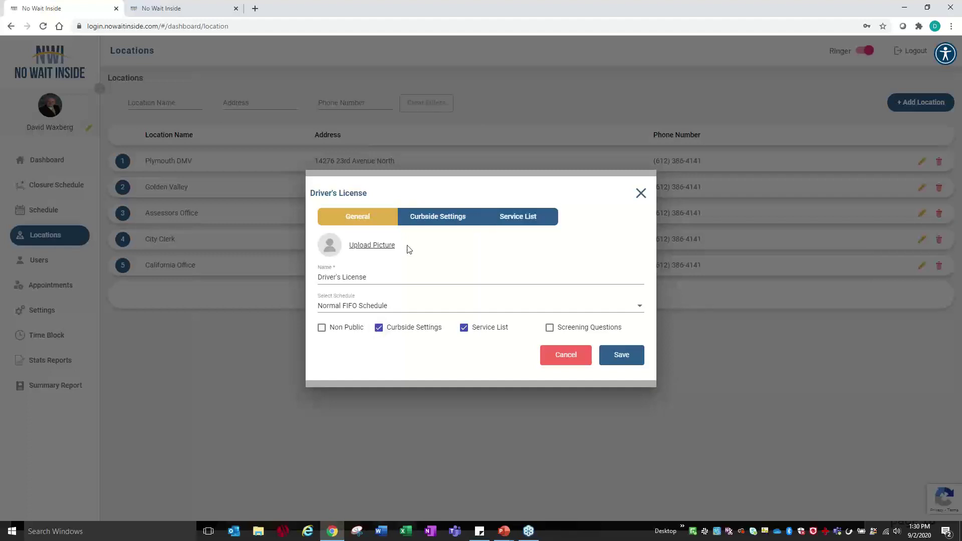
left_click(420, 222)
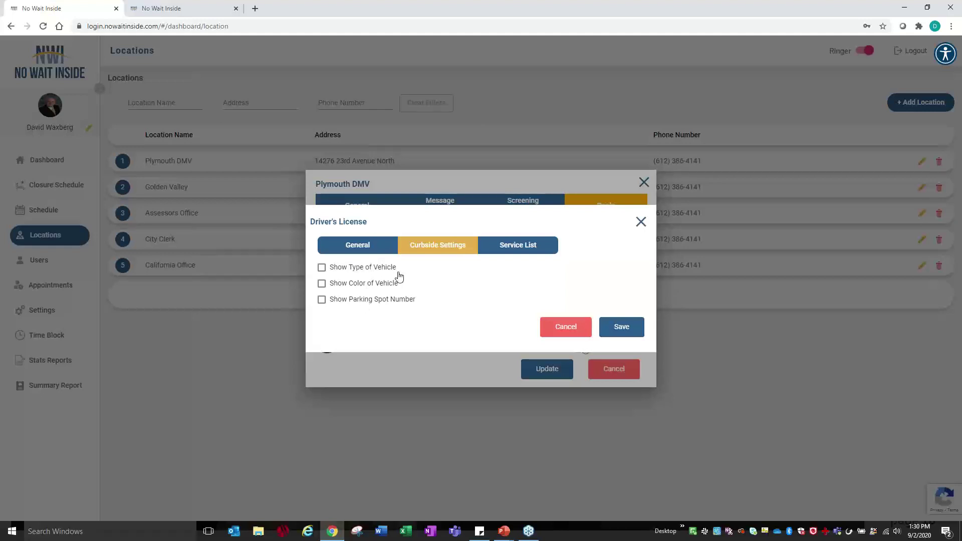
left_click(351, 246)
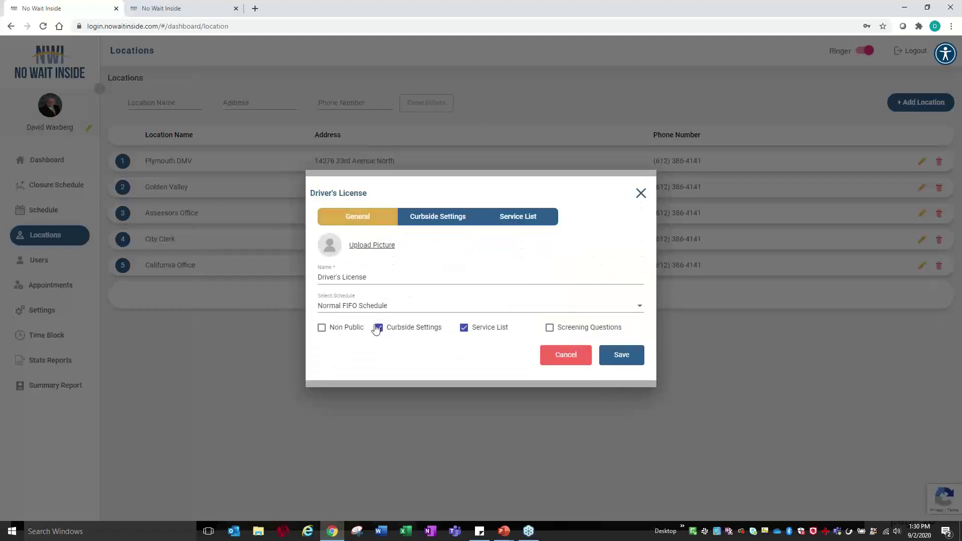
left_click(381, 329)
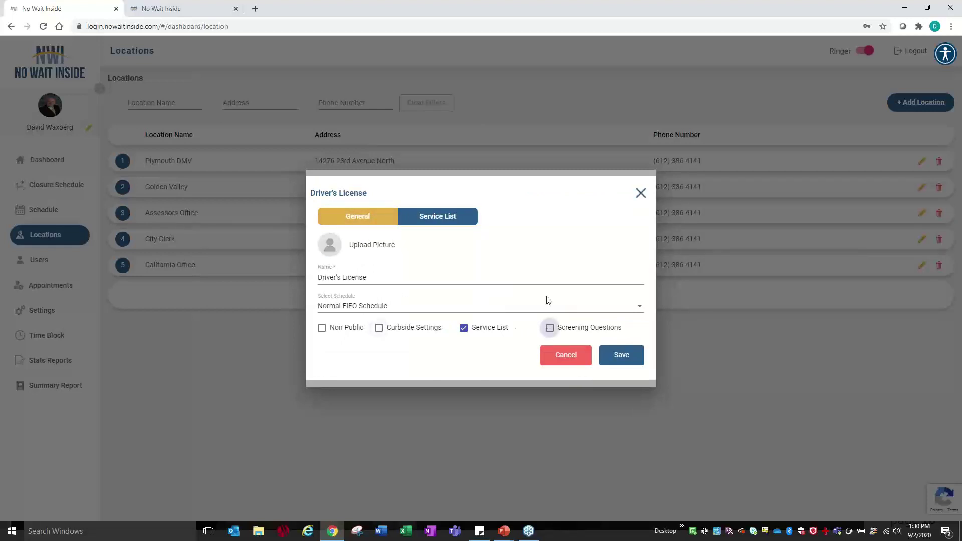
left_click(550, 327)
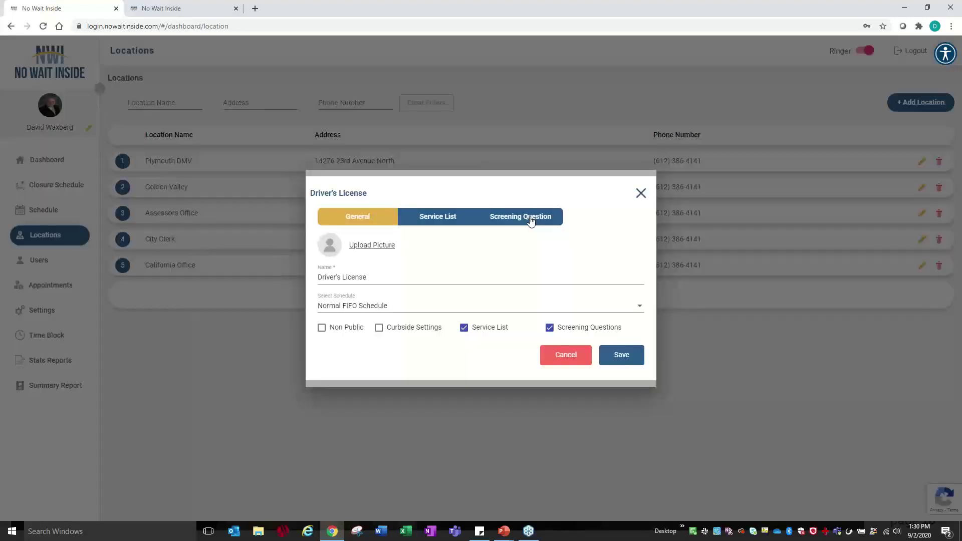
- View the Driver's License pool's screening questions and service list, then cancel the pool
left_click(531, 221)
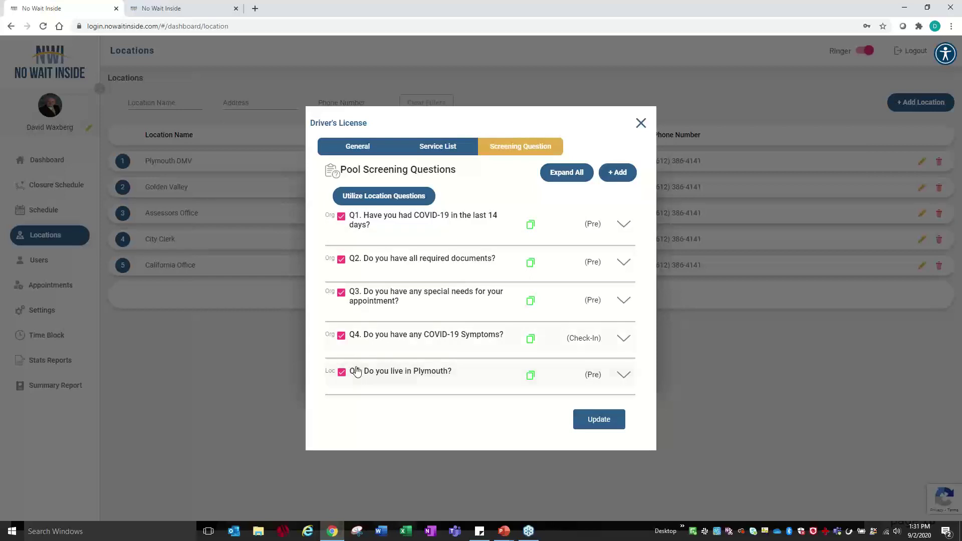
left_click(434, 146)
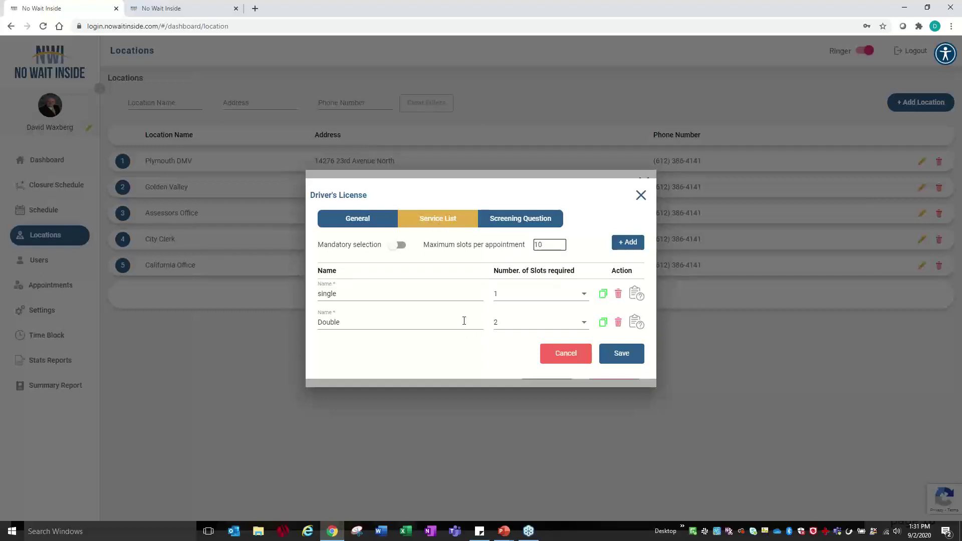
left_click(574, 356)
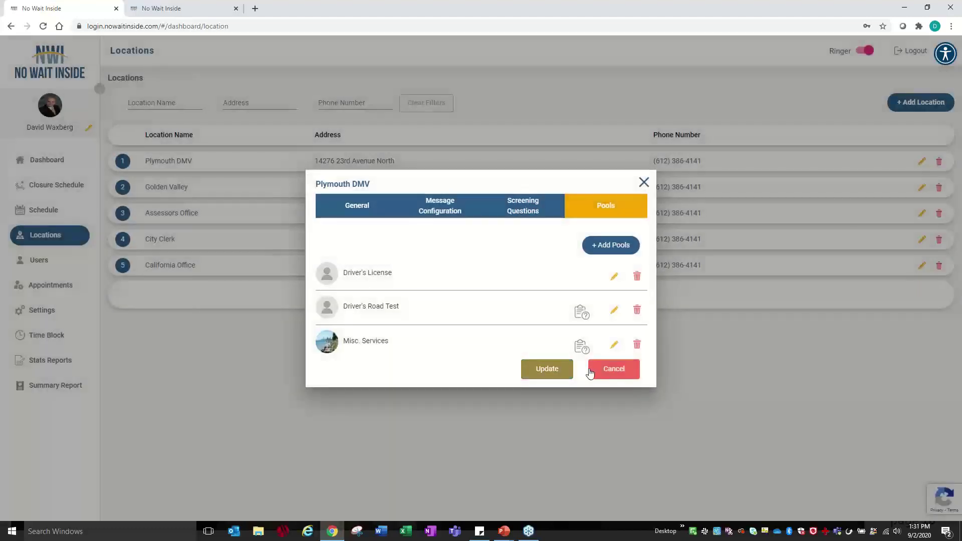
- Cancel the Plymouth DMV location, go to Users, and edit an admin user's account
left_click(613, 371)
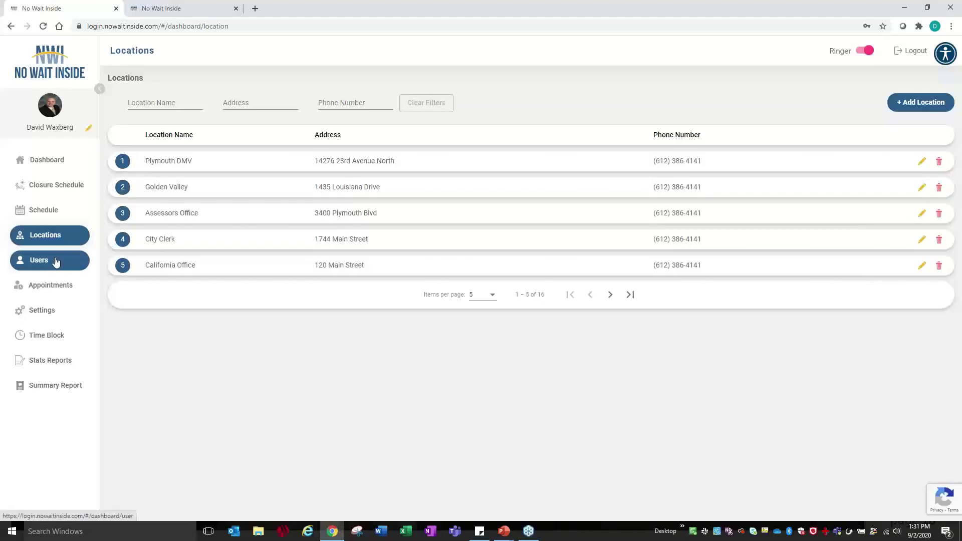
left_click(56, 261)
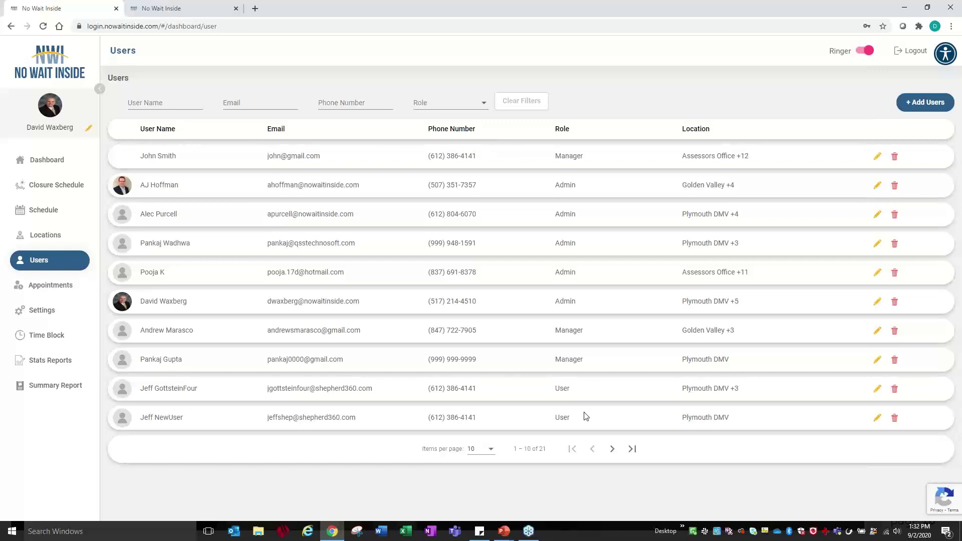
left_click(877, 302)
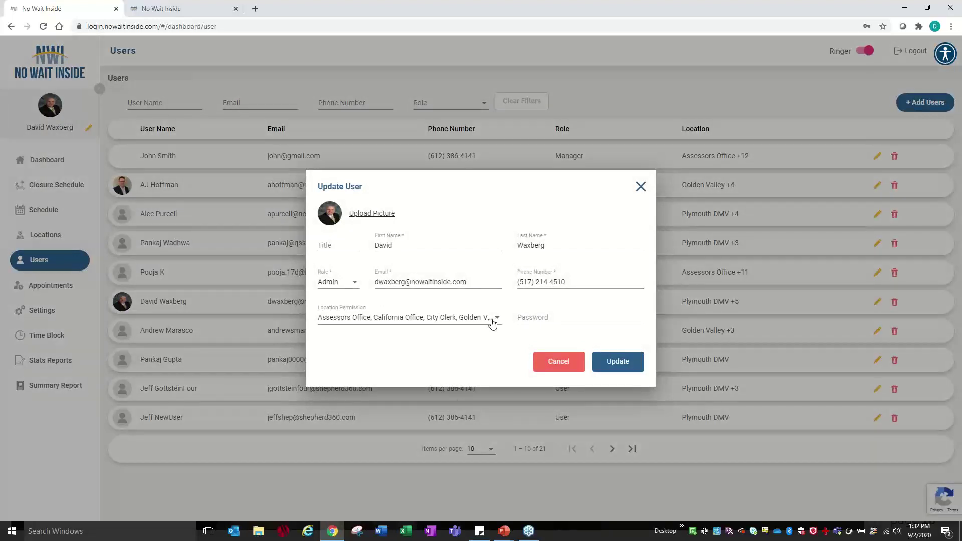
- Grant the admin user Burnsville Test - Public Works and Healthy Living Hospital access
left_click(493, 322)
scroll(345, 420, "down", 3)
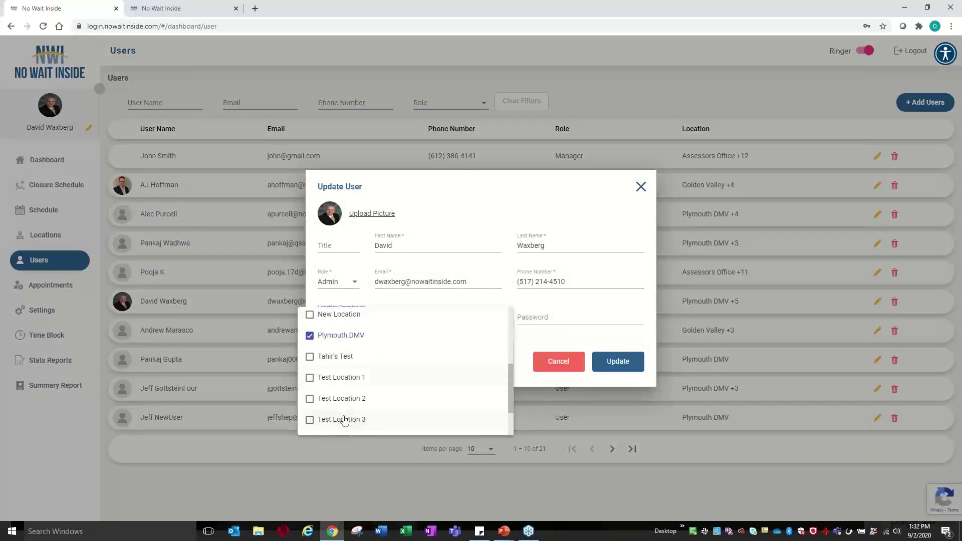
scroll(345, 420, "down", 2)
scroll(345, 420, "up", 5)
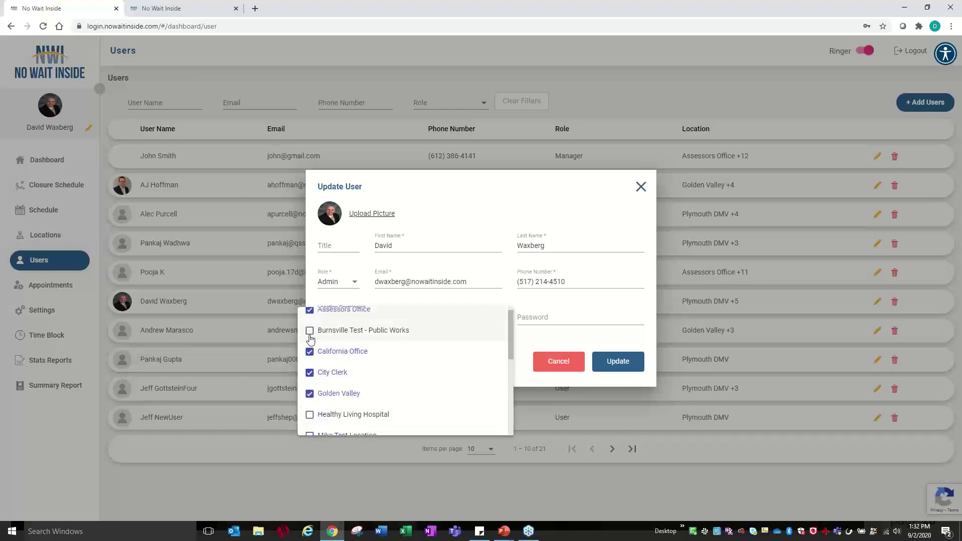
left_click(309, 331)
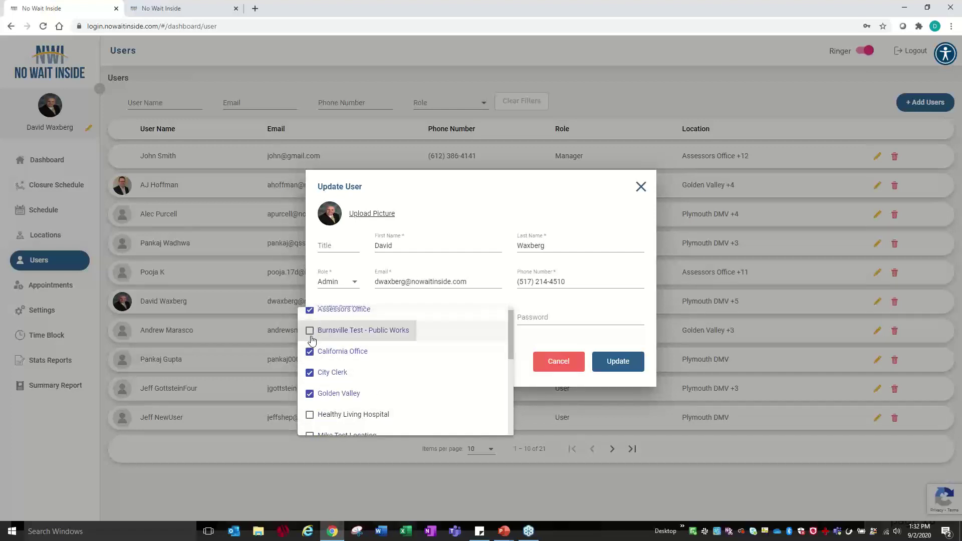
left_click(309, 415)
- Leave Mike Test Location and New Location unticked, then save the user with Update
scroll(310, 410, "down", 1)
left_click(310, 385)
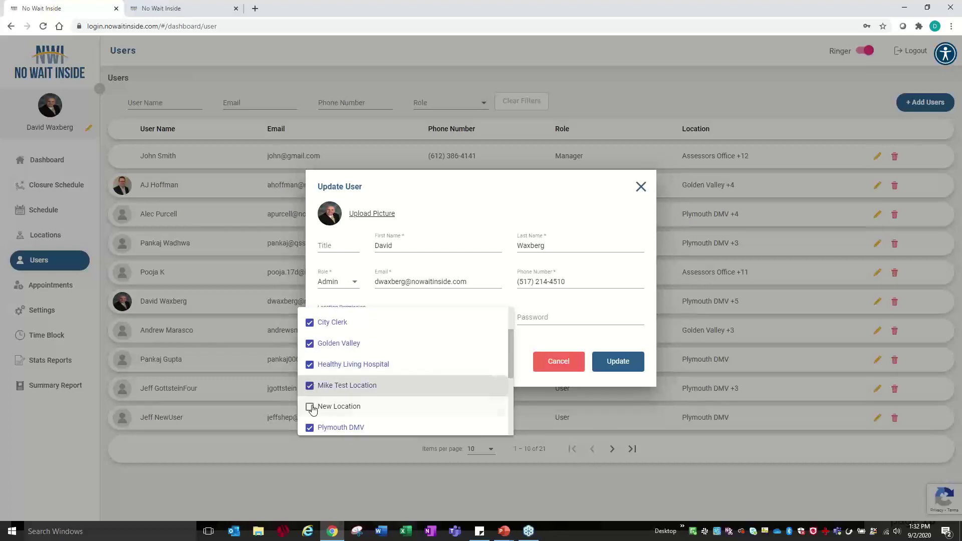
left_click(309, 406)
left_click(310, 386)
left_click(310, 407)
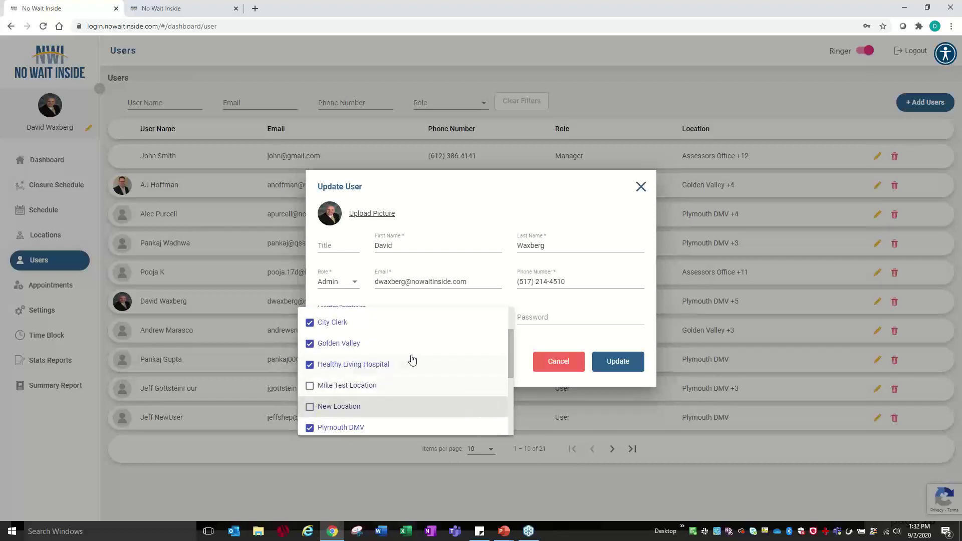
left_click(626, 364)
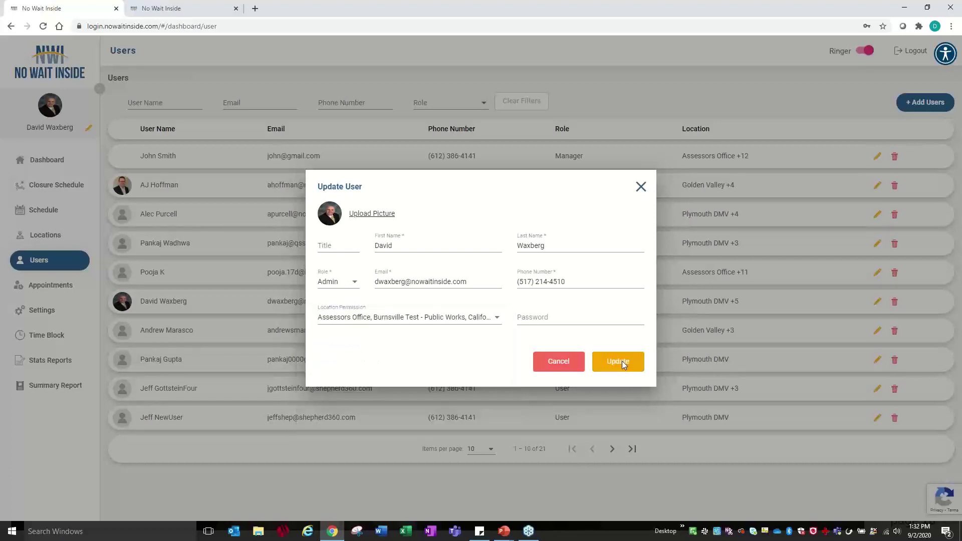
left_click(622, 360)
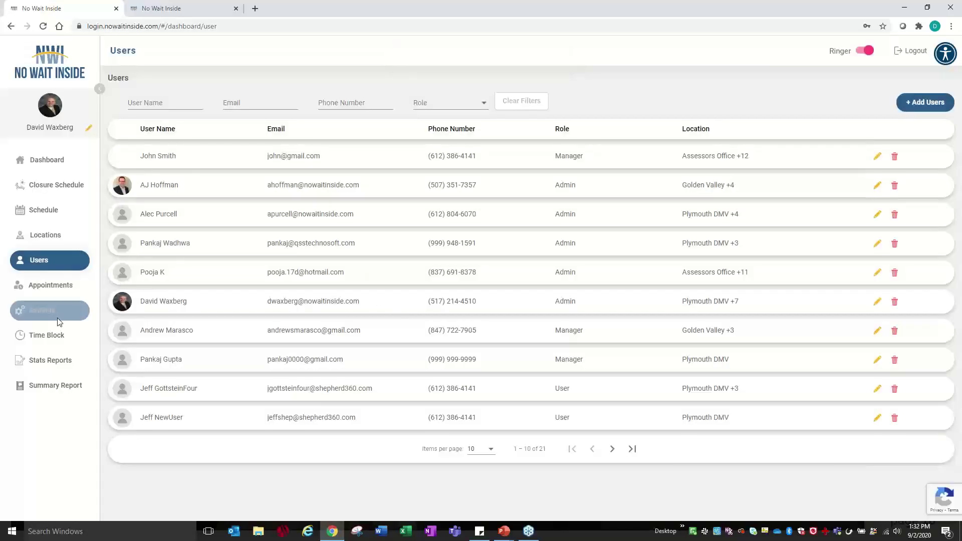
- Open Stats Reports and check the Location and Pools filter choices, showing 9/2/2020 figures
left_click(59, 367)
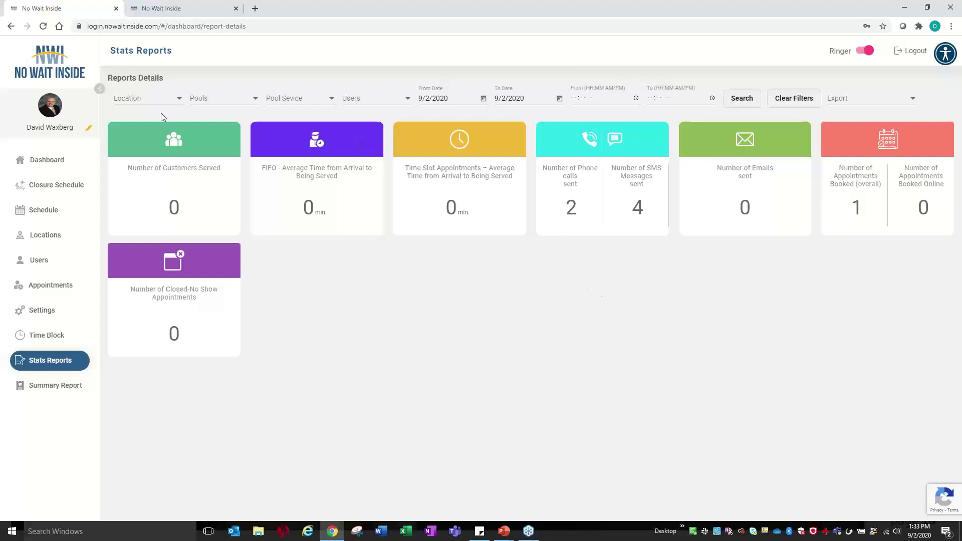
left_click(143, 99)
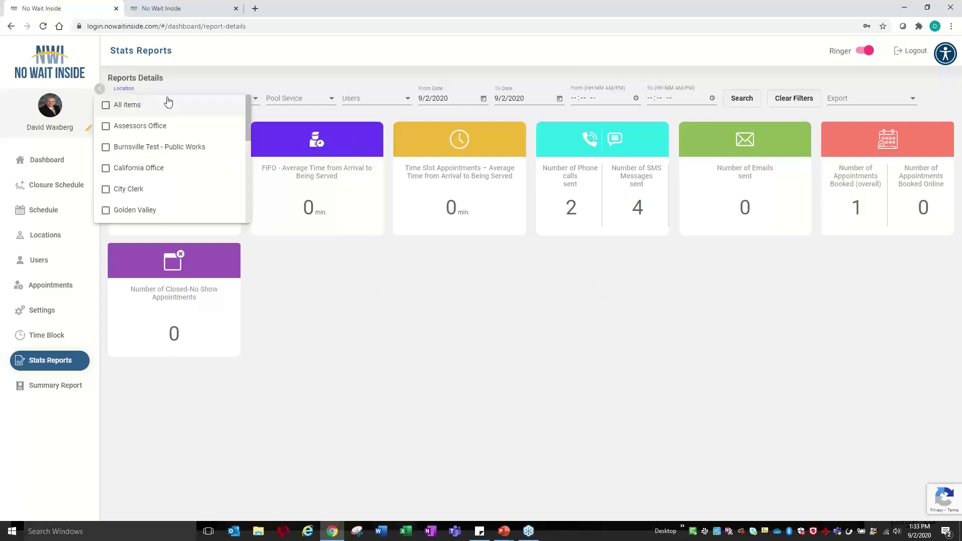
left_click(260, 84)
left_click(240, 97)
left_click(284, 85)
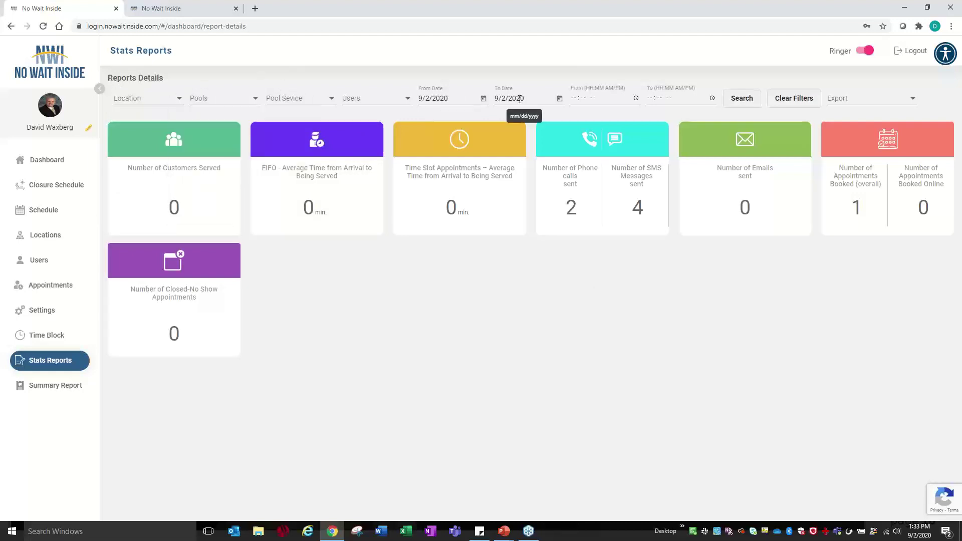
- Check the Export PDF and Excel options, then view the 9/2/2020 by-location Summary Report
left_click(876, 100)
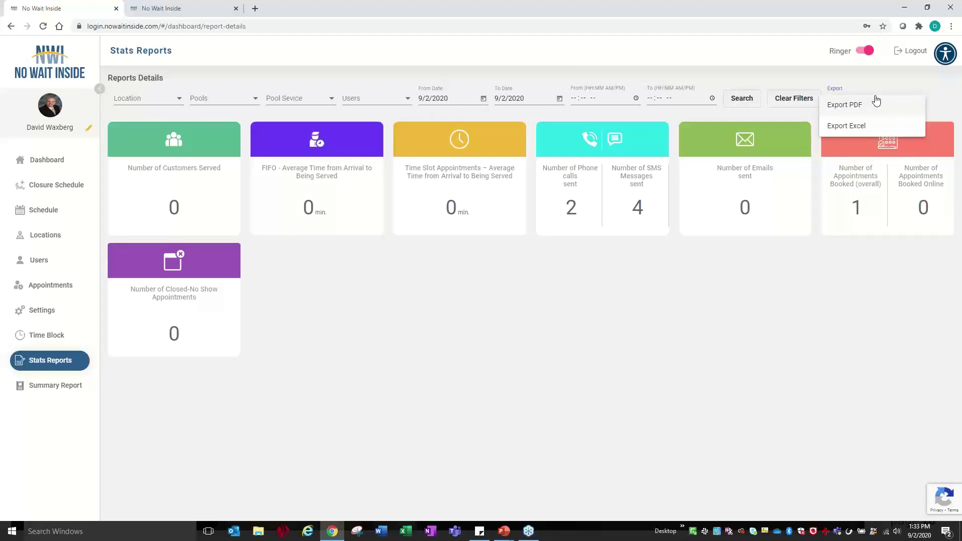
left_click(878, 84)
left_click(70, 389)
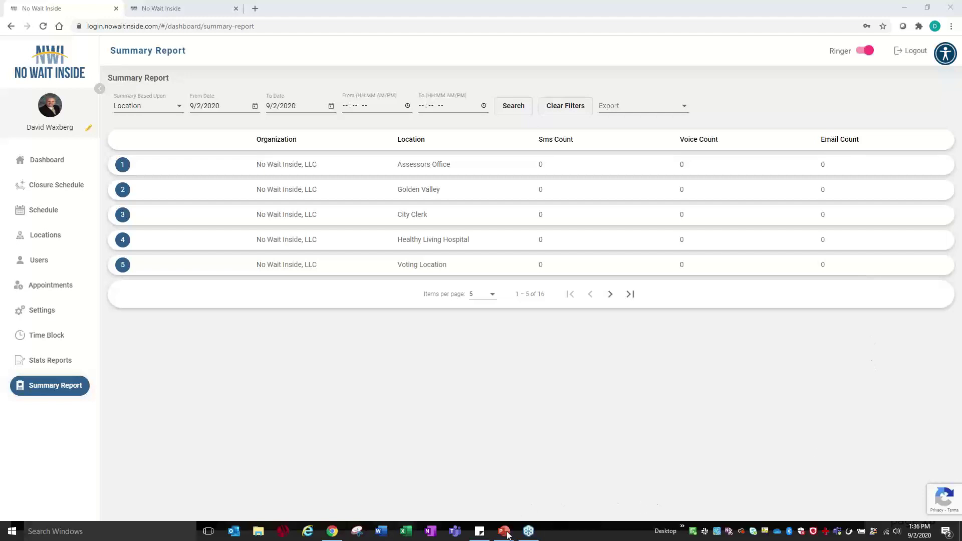
- Return to the PowerPoint slide show and advance to the Thank You slide on page 20
mouse_move(504, 531)
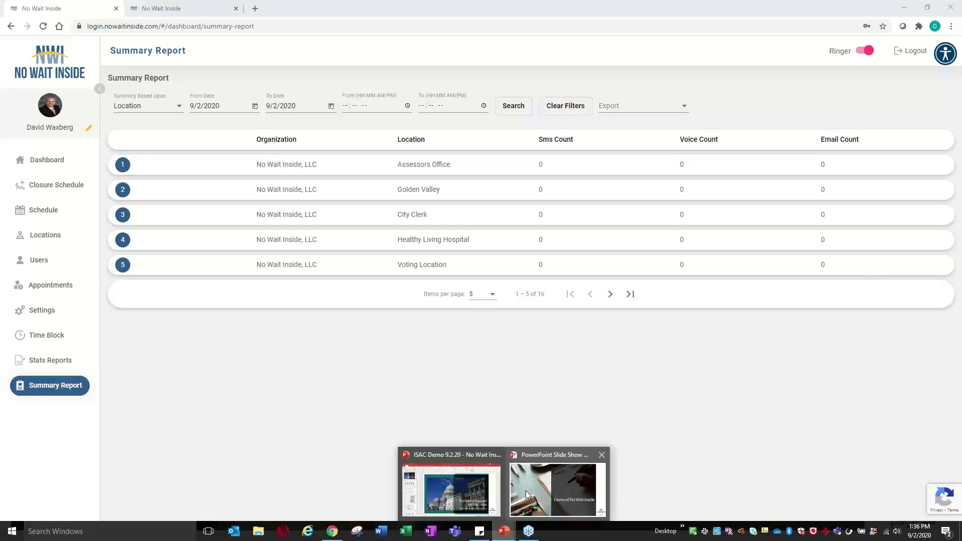
left_click(525, 492)
left_click(286, 320)
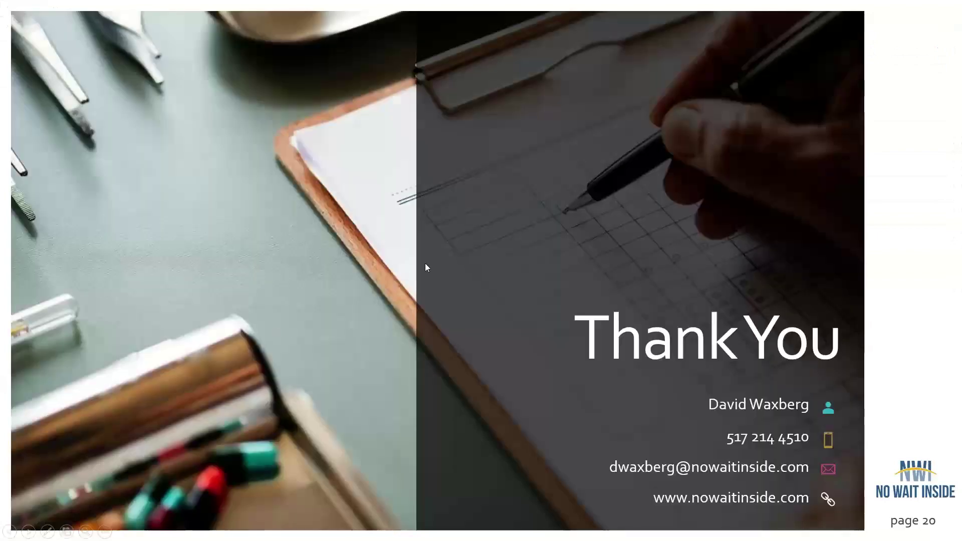